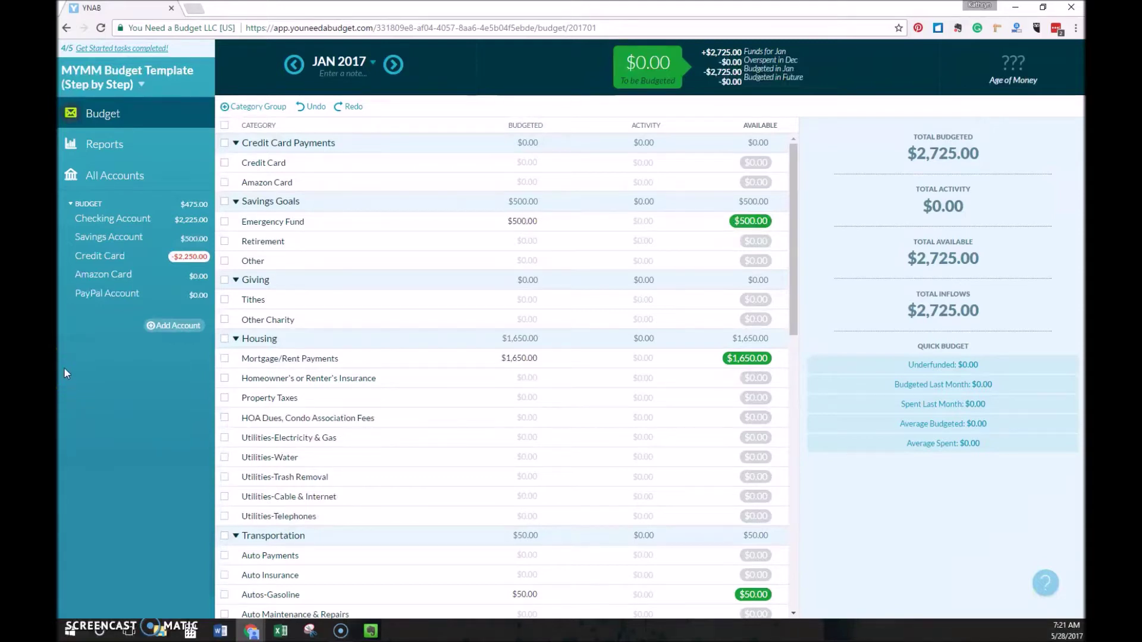
- Open the Checking Account register showing only the $2,225.00 starting balance
{"action": "left_click", "coordinate": [62, 218]}
{"action": "left_click", "coordinate": [92, 218]}
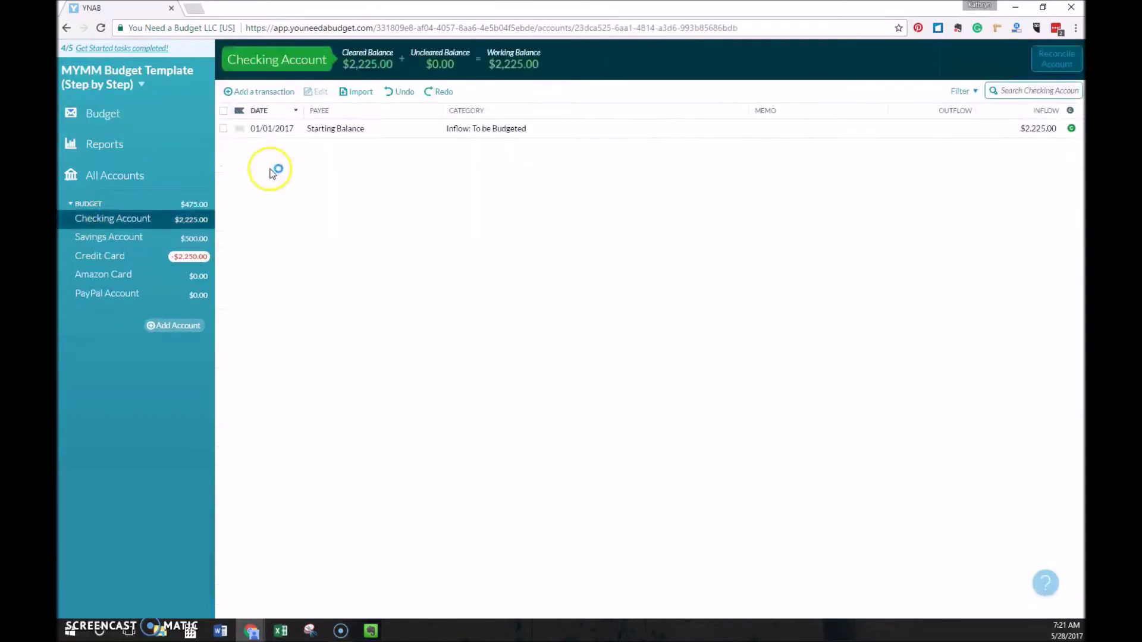
- Record a $1,650.00 Bank outflow dated 1/1/2017 under Mortgage/Rent Payments
{"action": "left_click", "coordinate": [289, 95]}
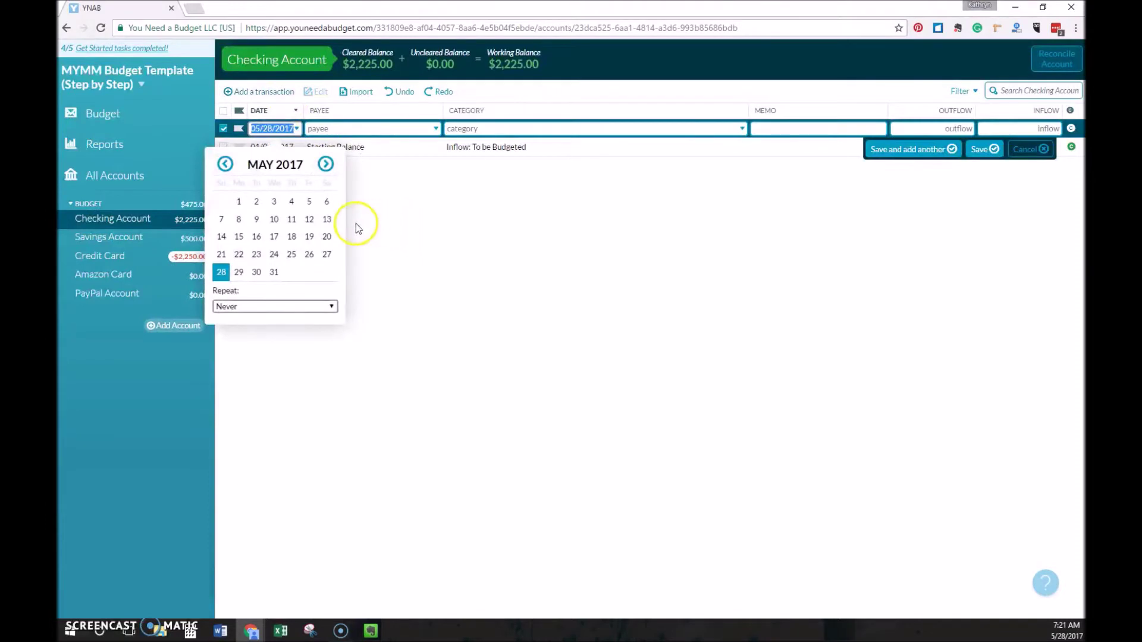
{"action": "type", "text": "1/1/2017"}
{"action": "key", "text": "Tab"}
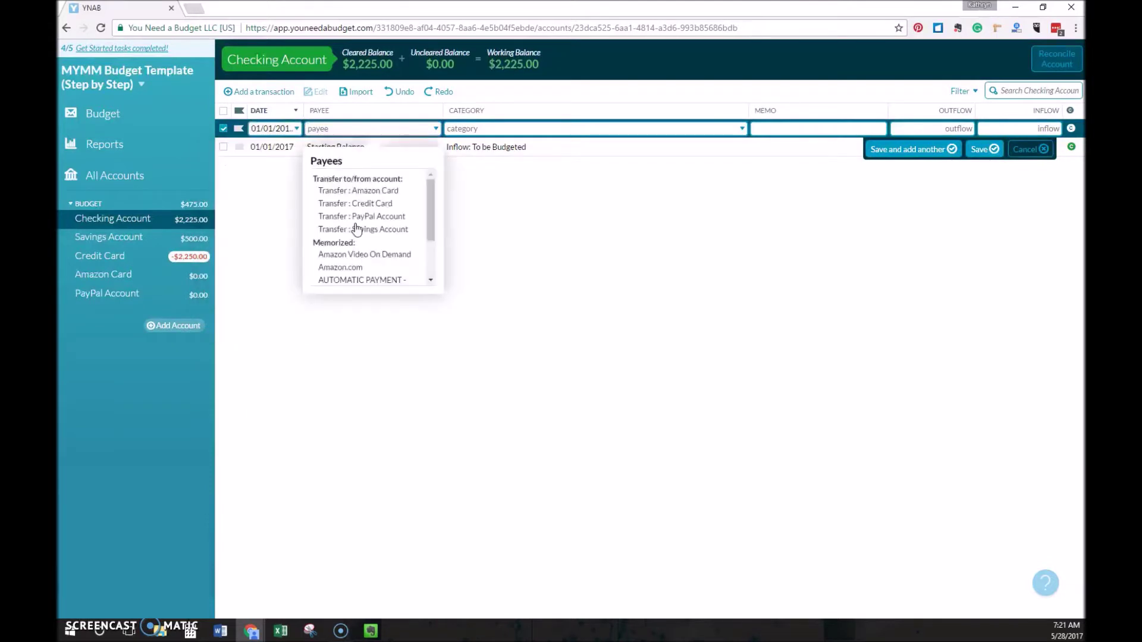
{"action": "type", "text": "Bank"}
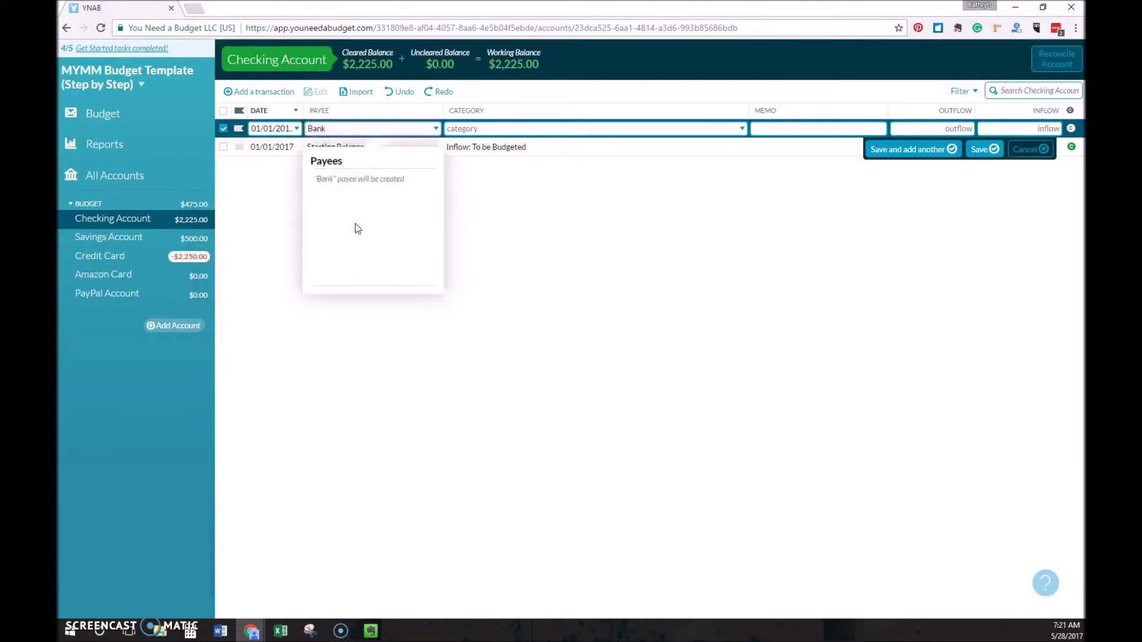
{"action": "key", "text": "Tab"}
{"action": "type", "text": "Ren"}
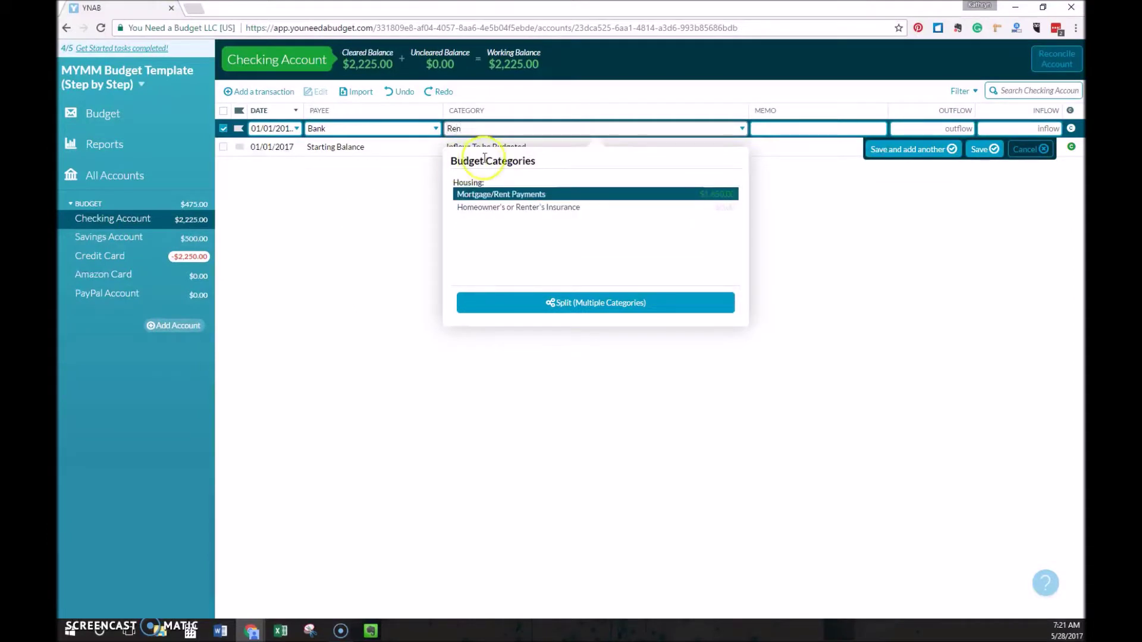
{"action": "left_click", "coordinate": [484, 194]}
{"action": "left_click", "coordinate": [973, 129]}
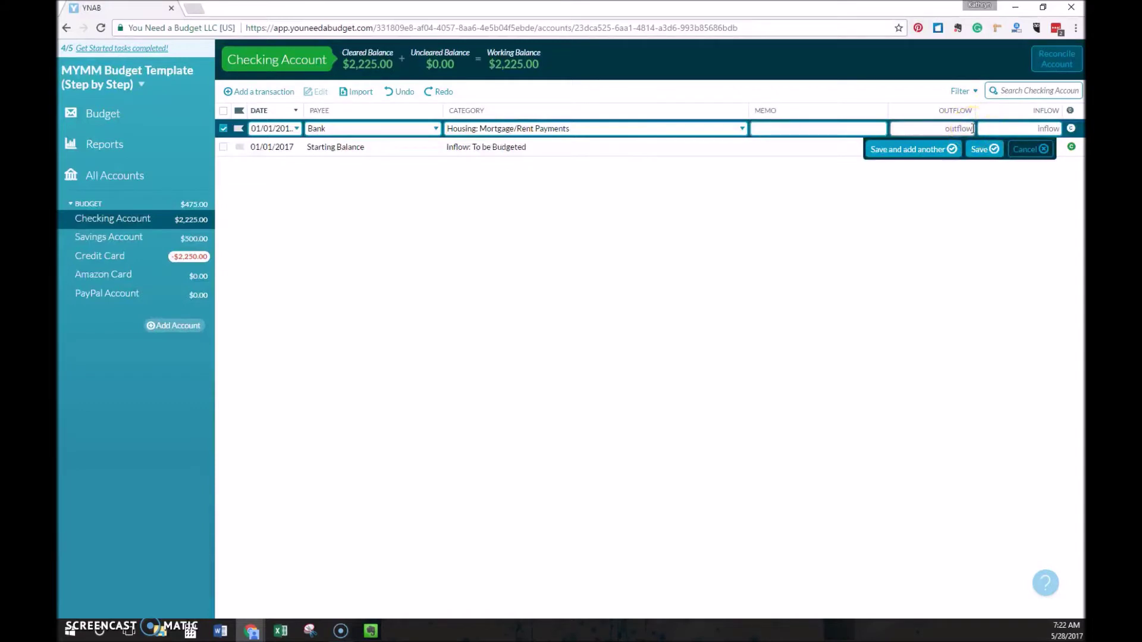
{"action": "type", "text": "1650"}
{"action": "left_click", "coordinate": [982, 150]}
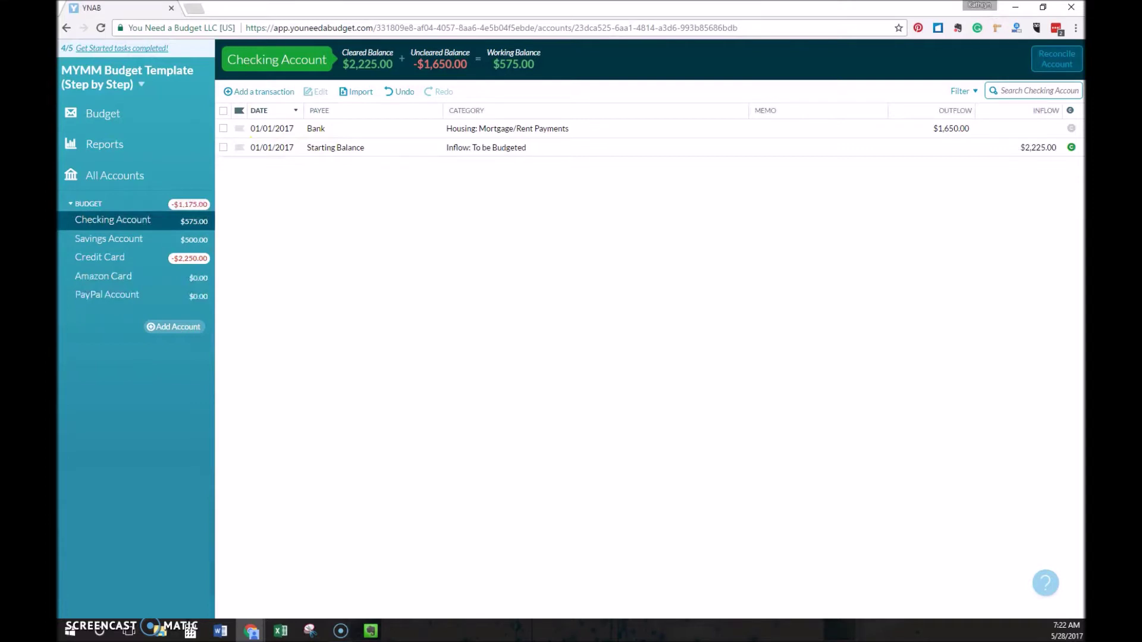
{"action": "left_click", "coordinate": [274, 92]}
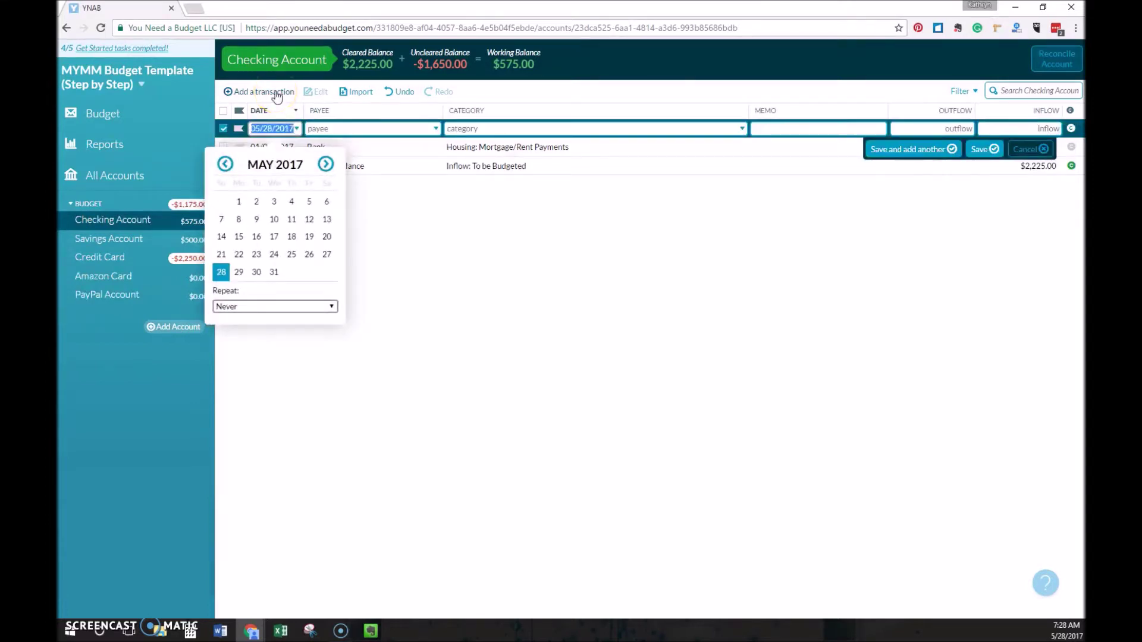
- Enter a 01/01/2017 Grocery Store payment split between Food-Groceries and Clothing & Dry Cleaning
{"action": "type", "text": "01/01/2017"}
{"action": "key", "text": "Tab"}
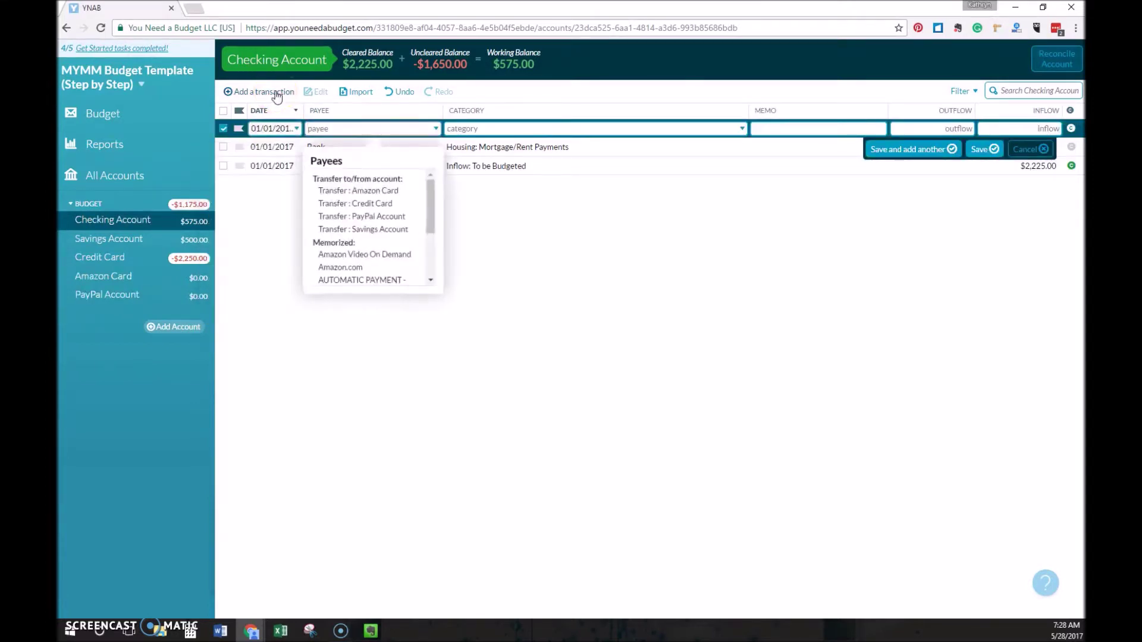
{"action": "type", "text": "Grocery Sto"}
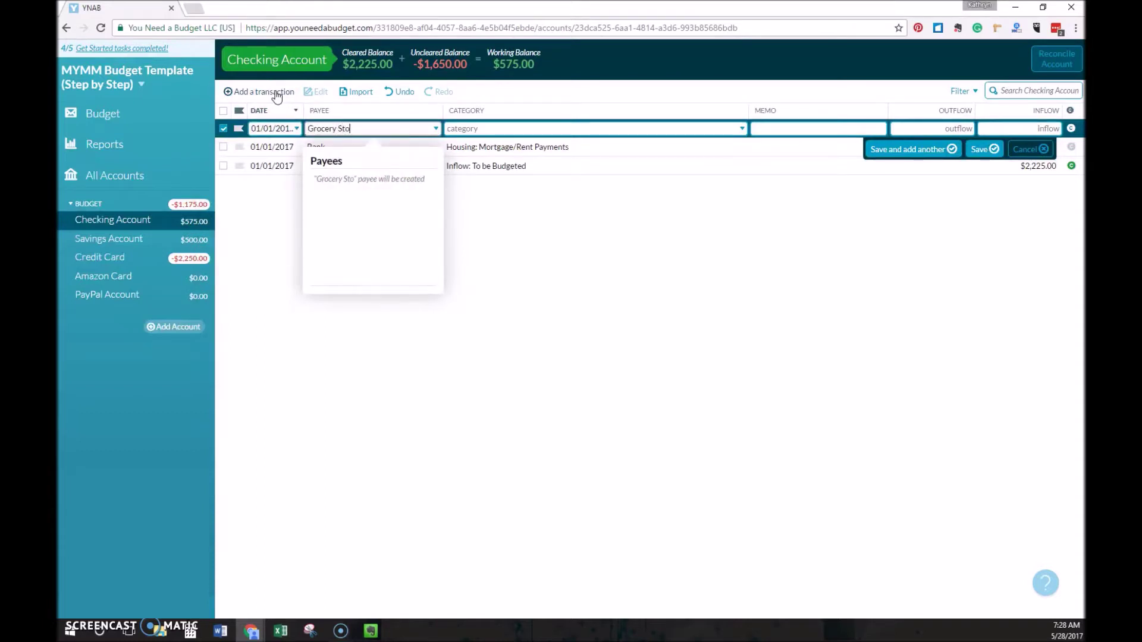
{"action": "type", "text": "re"}
{"action": "key", "text": "Tab"}
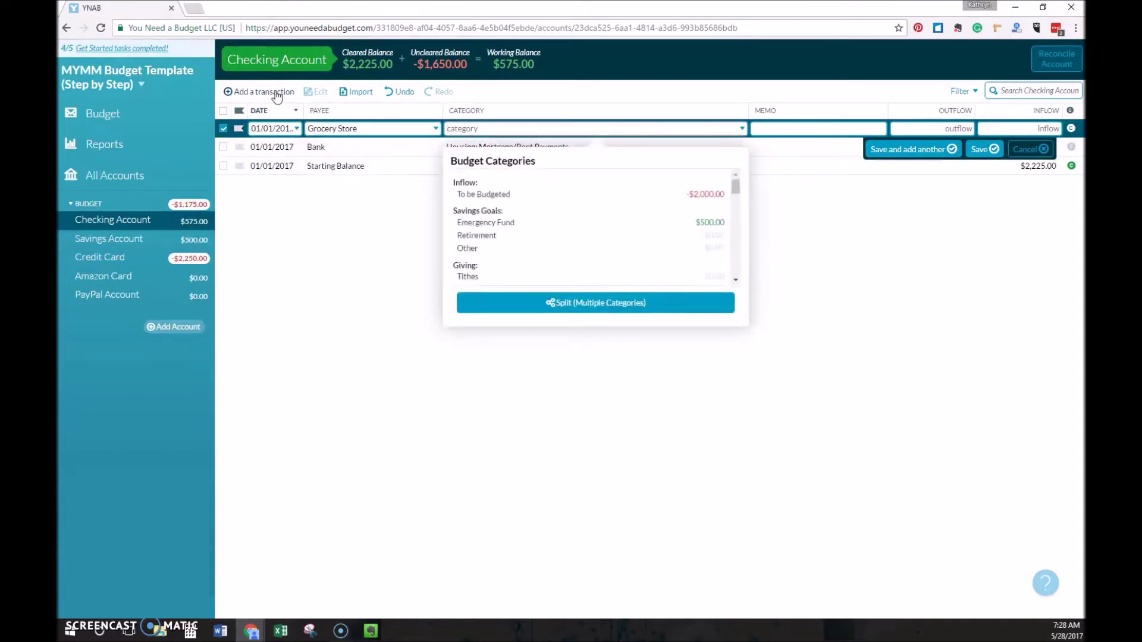
{"action": "left_click", "coordinate": [617, 306]}
{"action": "left_click", "coordinate": [357, 148]}
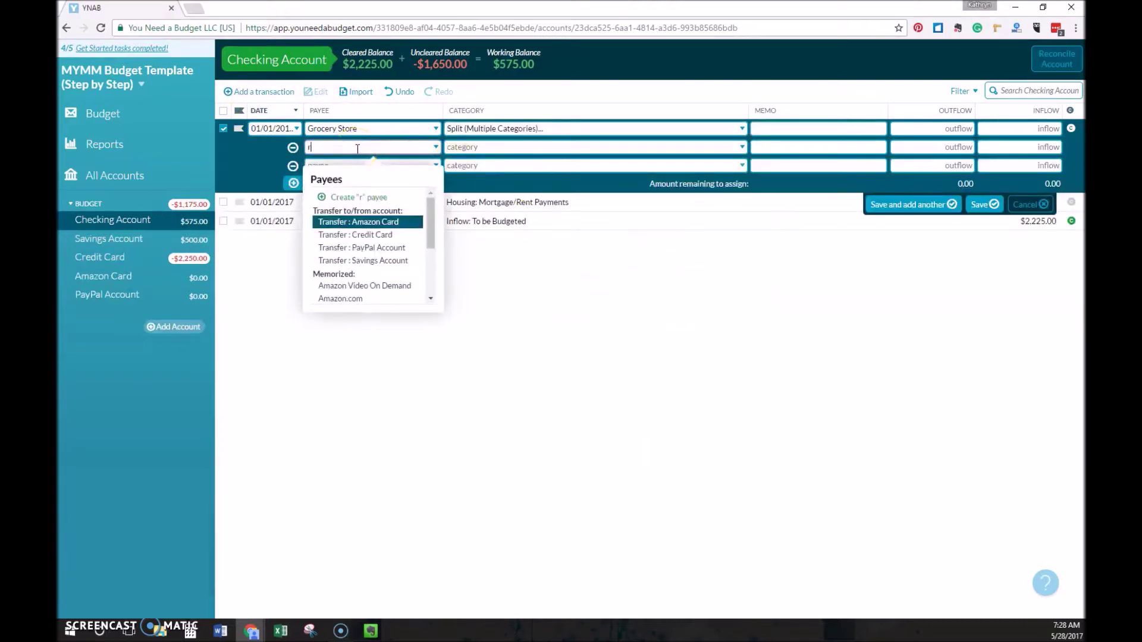
{"action": "type", "text": "Grocery Store"}
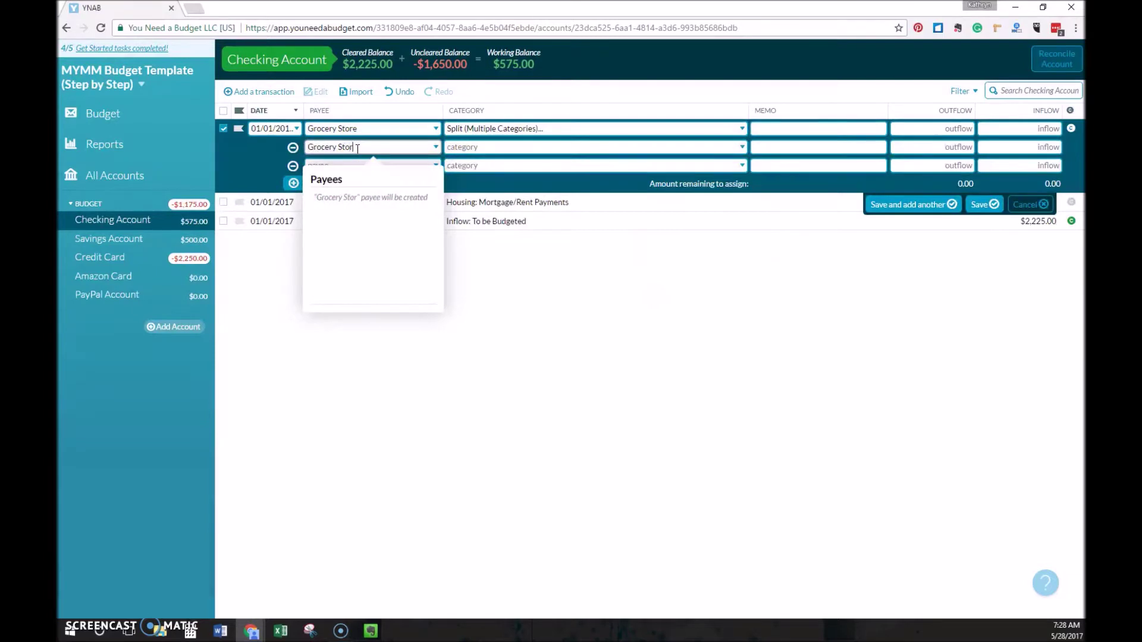
{"action": "key", "text": "Tab"}
{"action": "type", "text": "groce"}
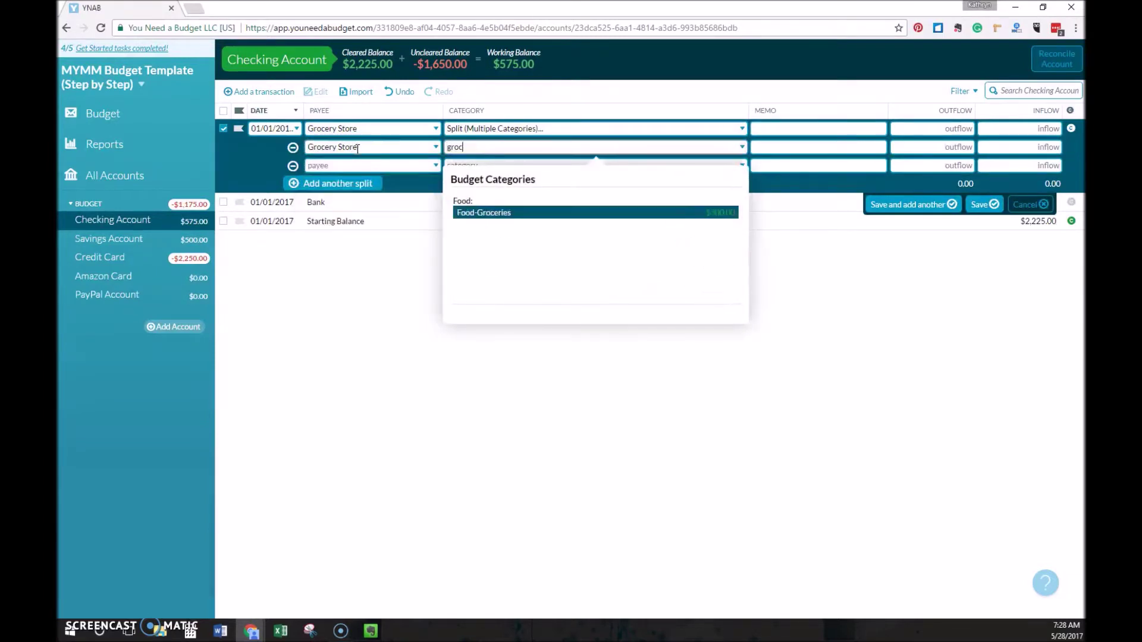
{"action": "key", "text": "Tab"}
{"action": "key", "text": "Tab"}
{"action": "key", "text": "Tab"}
{"action": "key", "text": "Tab"}
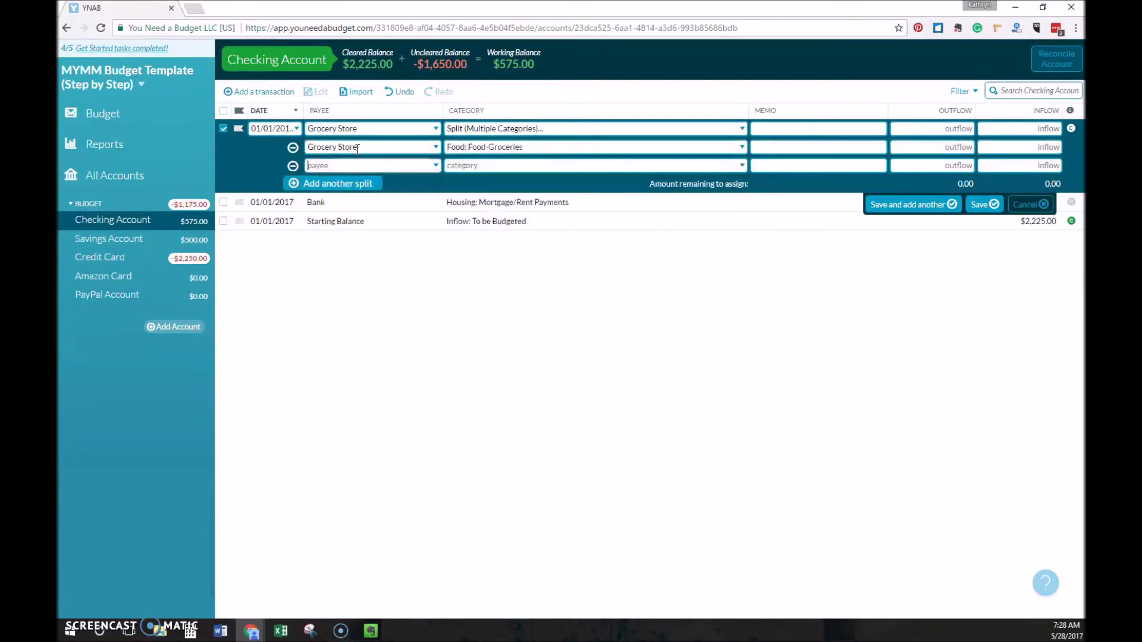
{"action": "type", "text": "Grocery Store"}
{"action": "key", "text": "Tab"}
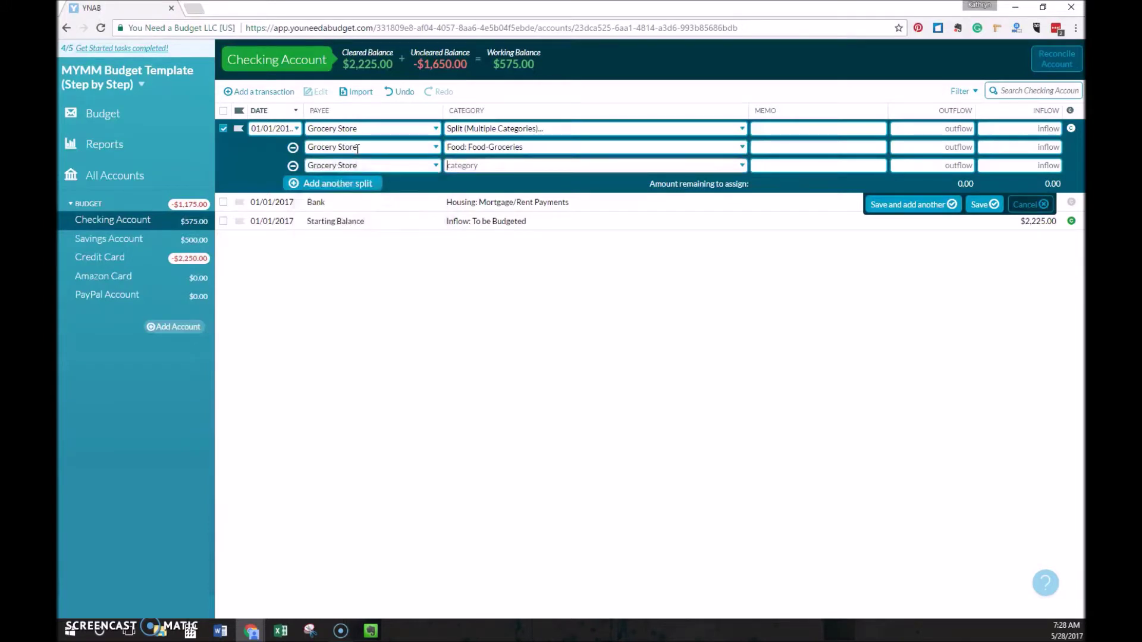
{"action": "type", "text": "clothing"}
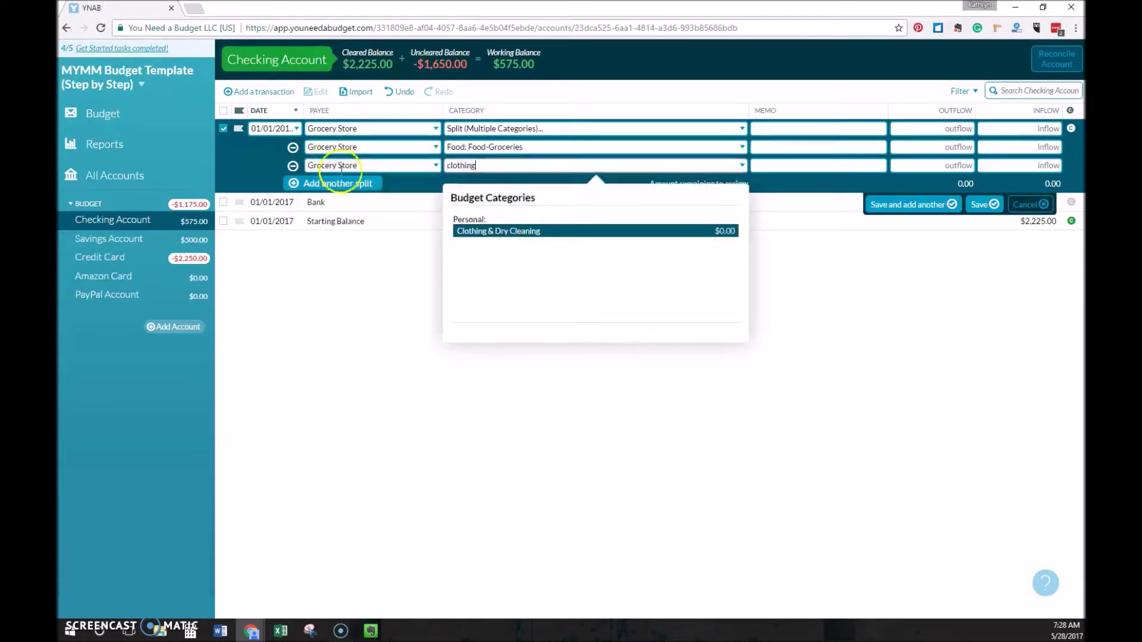
{"action": "left_click", "coordinate": [523, 232]}
- Set the $135.72 total with $125.72 groceries and $10.00 clothing splits, and save
{"action": "left_click", "coordinate": [968, 126]}
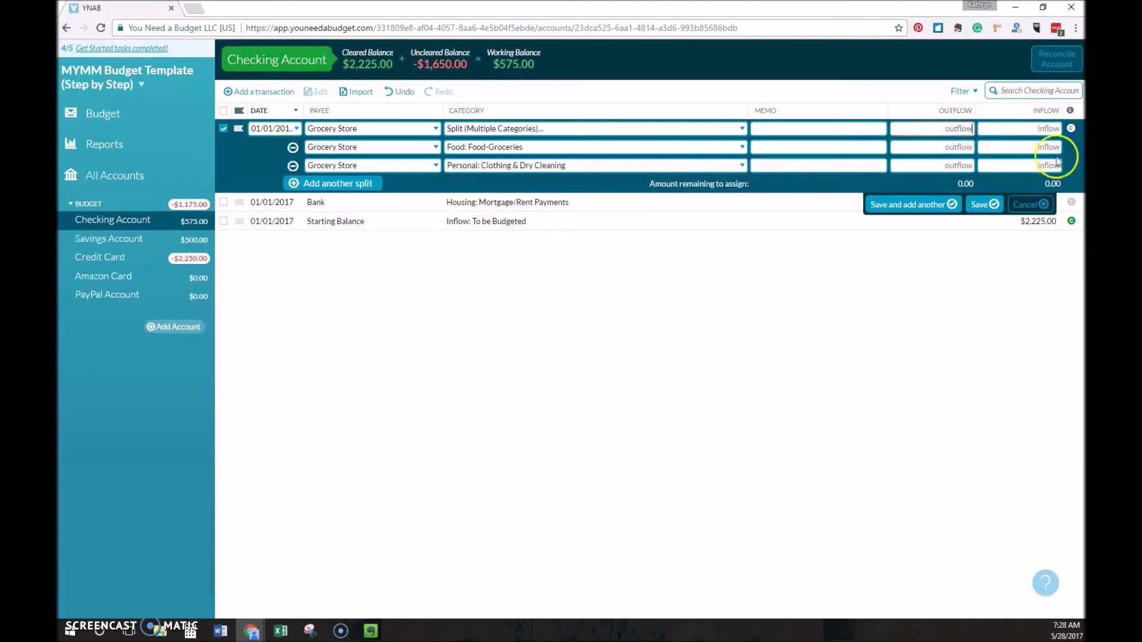
{"action": "type", "text": "135.72"}
{"action": "left_click", "coordinate": [931, 147]}
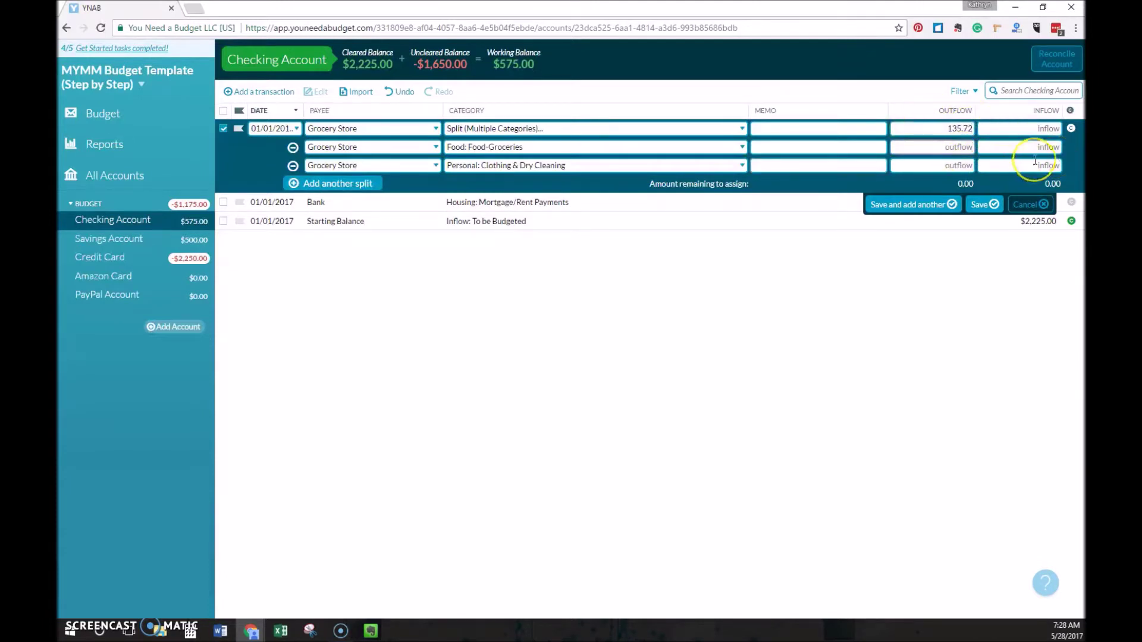
{"action": "type", "text": "125.72"}
{"action": "left_click", "coordinate": [955, 167]}
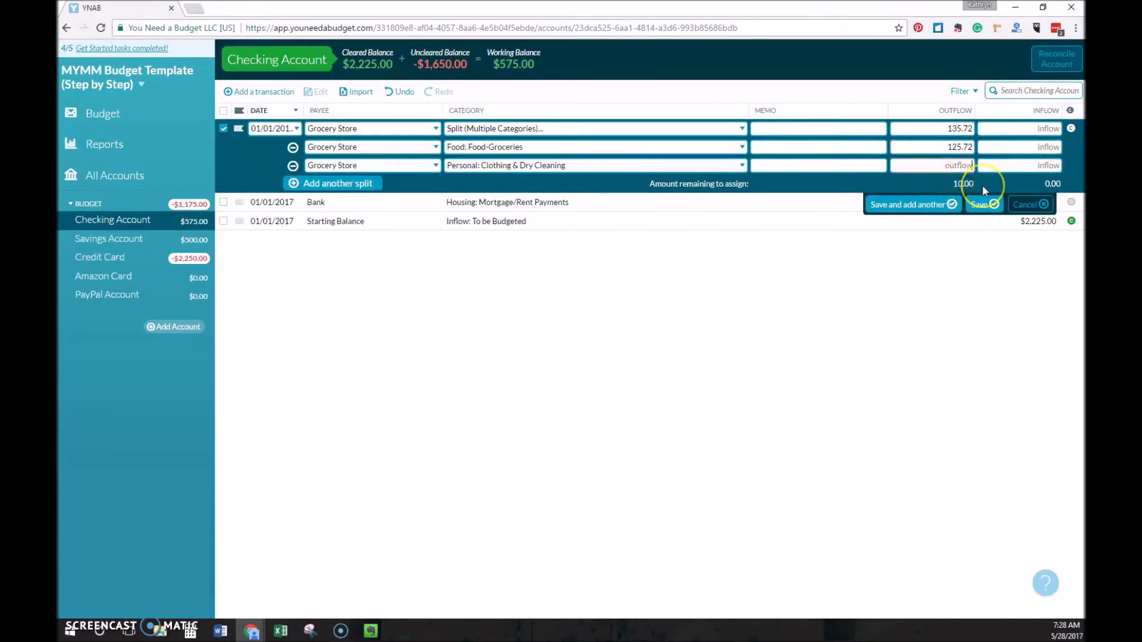
{"action": "left_click", "coordinate": [963, 167]}
{"action": "type", "text": "10"}
{"action": "key", "text": "Tab"}
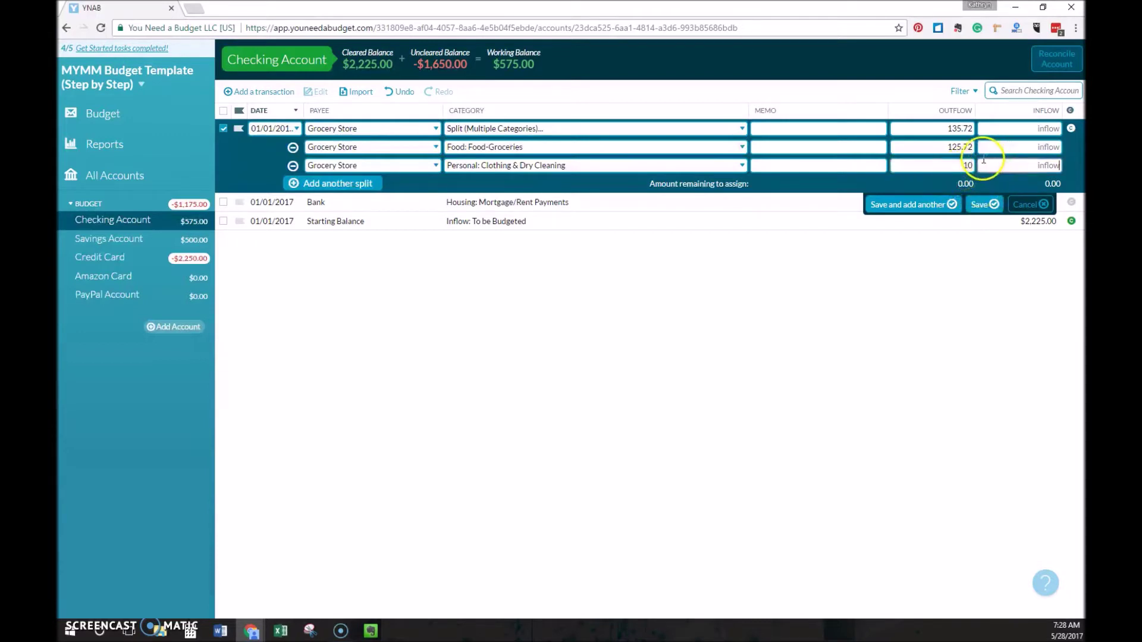
{"action": "left_click", "coordinate": [979, 204]}
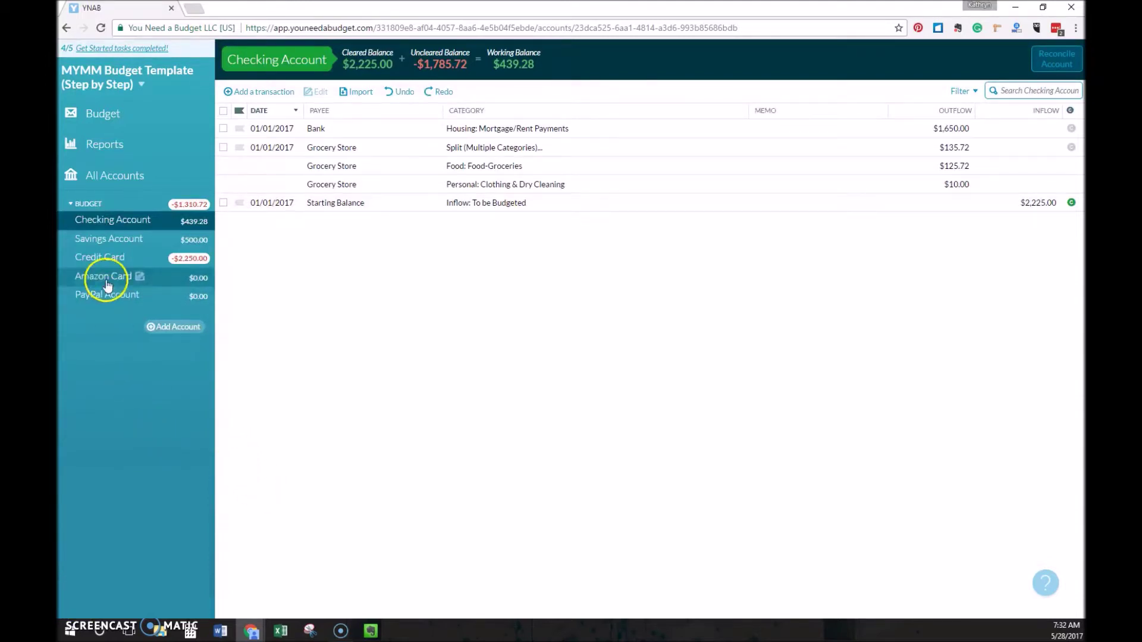
- Import the latest bank transactions into the Amazon Card account
{"action": "left_click", "coordinate": [107, 282]}
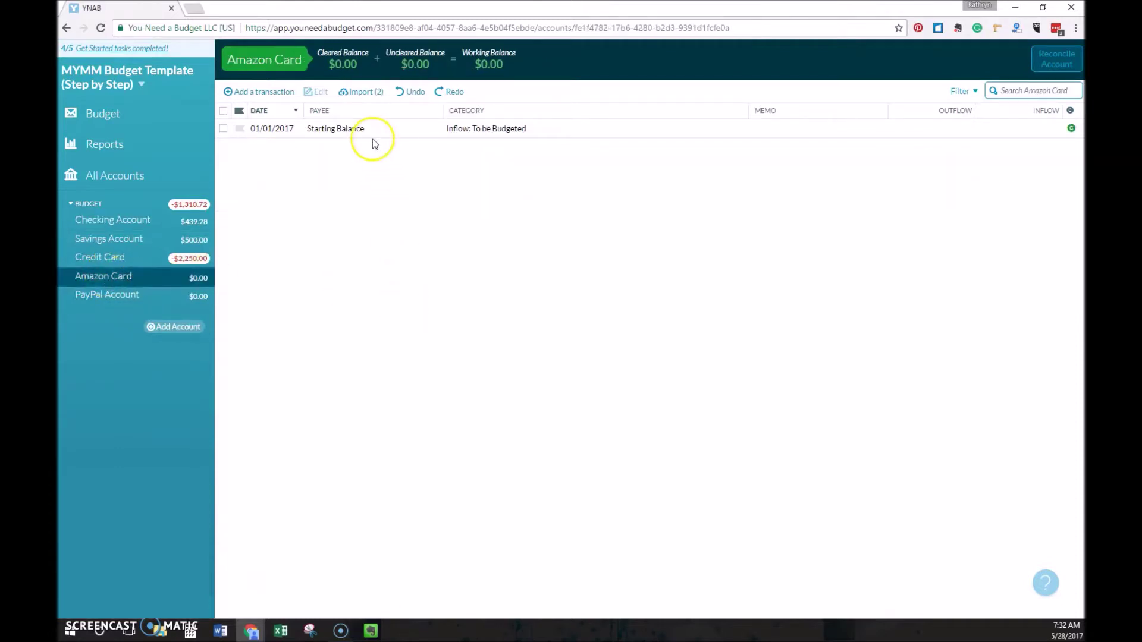
{"action": "left_click", "coordinate": [377, 94]}
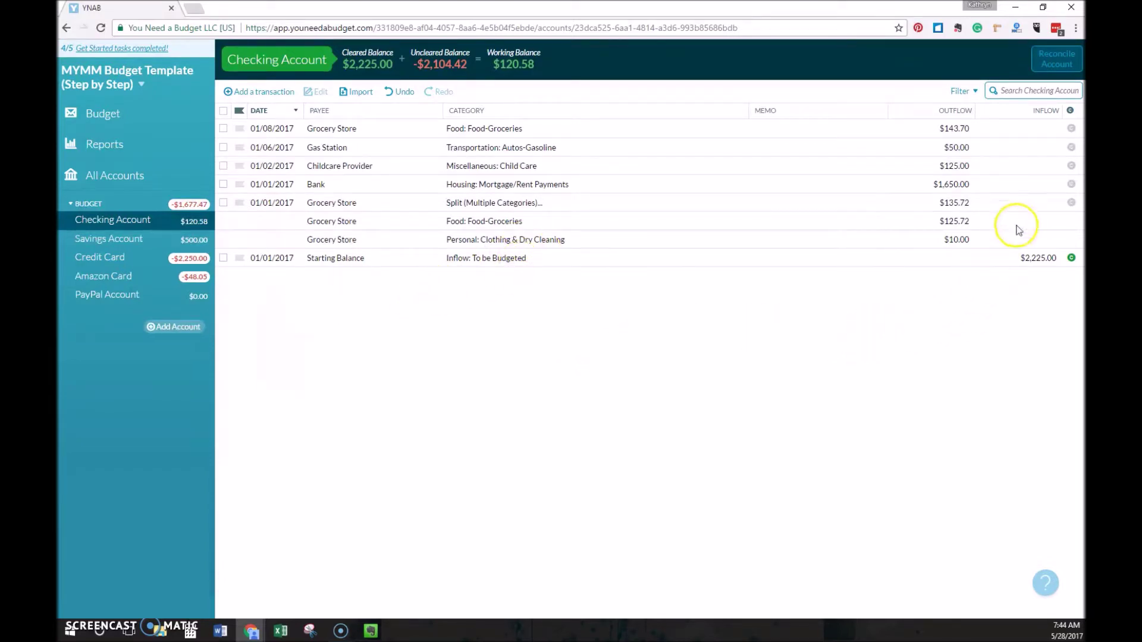
- Mark the five existing Checking transactions as cleared
{"action": "left_click", "coordinate": [1071, 203]}
{"action": "left_click", "coordinate": [1071, 184]}
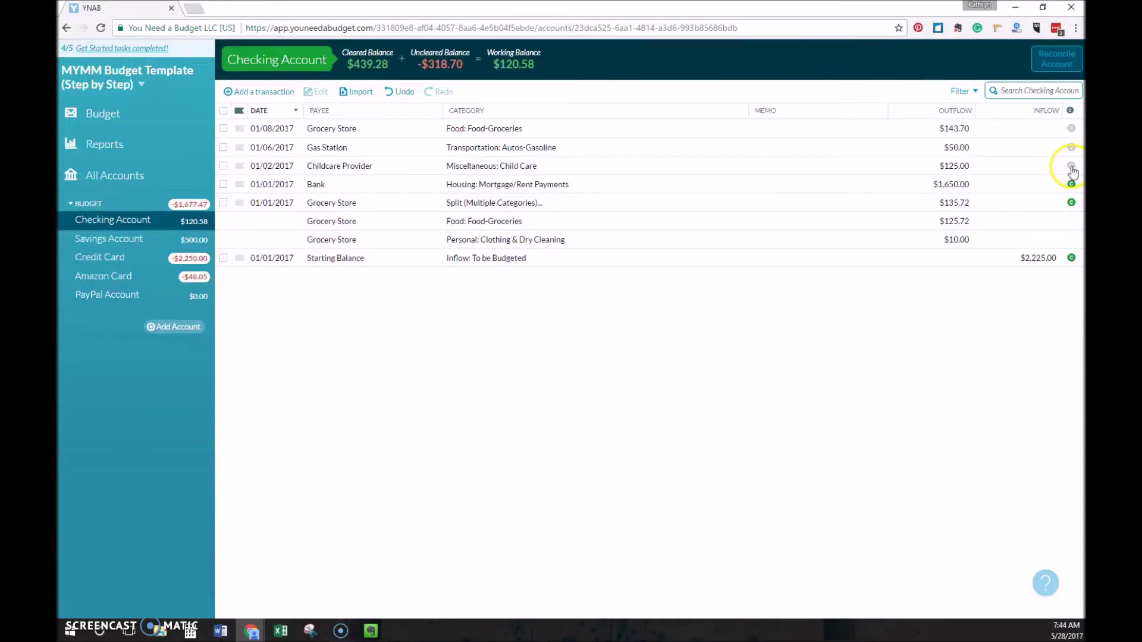
{"action": "left_click", "coordinate": [1071, 166]}
{"action": "left_click", "coordinate": [1071, 147]}
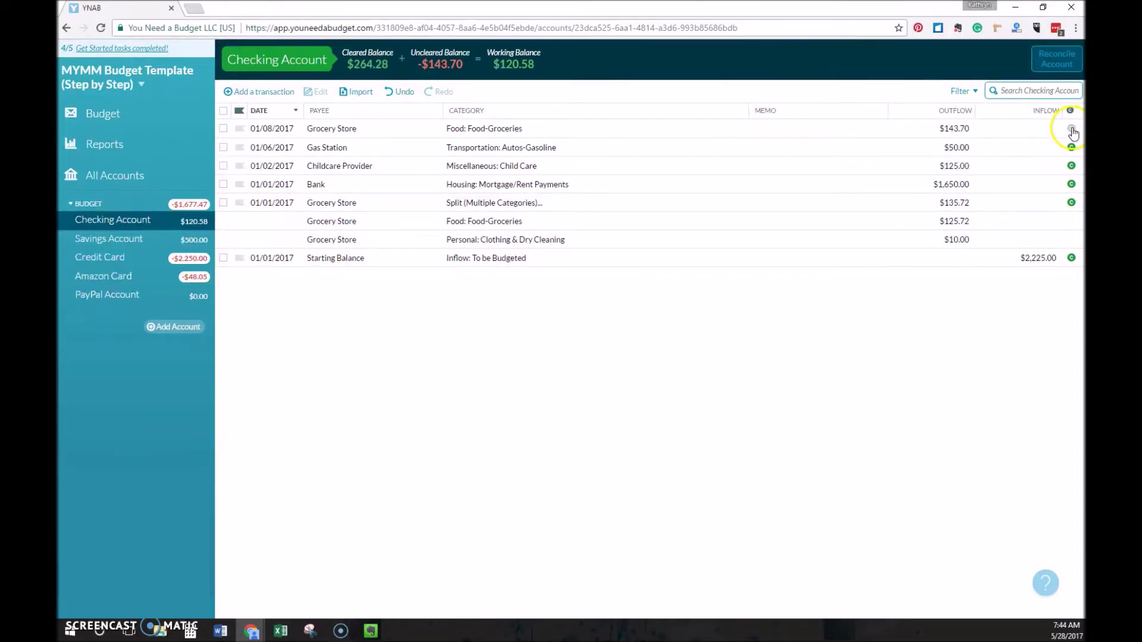
{"action": "left_click", "coordinate": [1071, 128]}
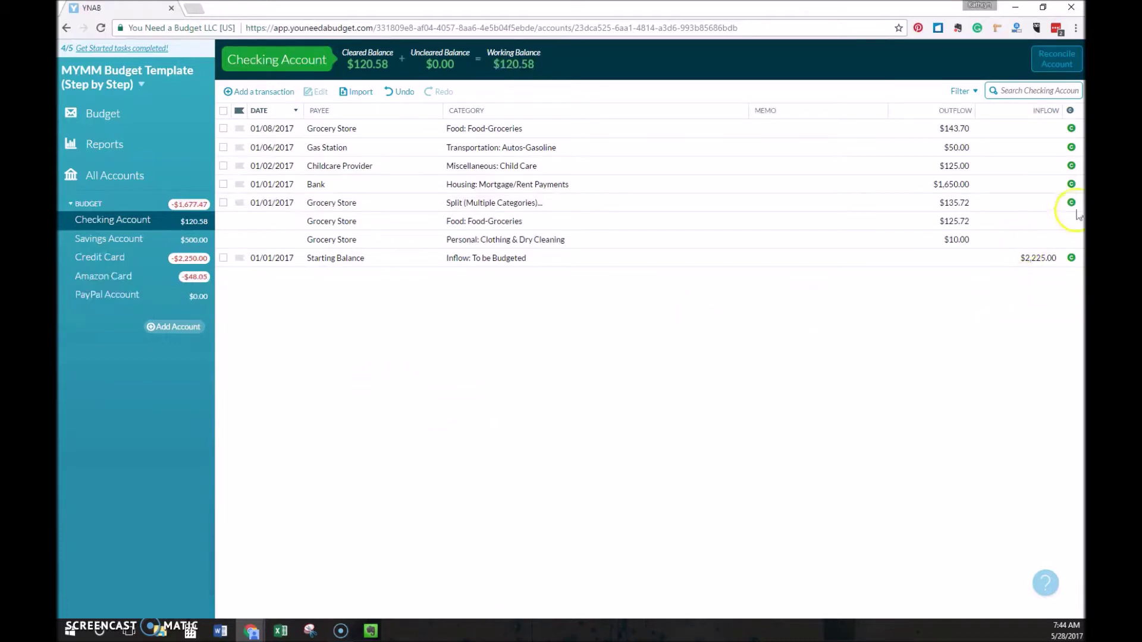
{"action": "mouse_move", "coordinate": [1072, 131]}
- Record a $25.00 Gas Station outflow dated 01/12/2017 under Autos-Gasoline
{"action": "left_click", "coordinate": [266, 93]}
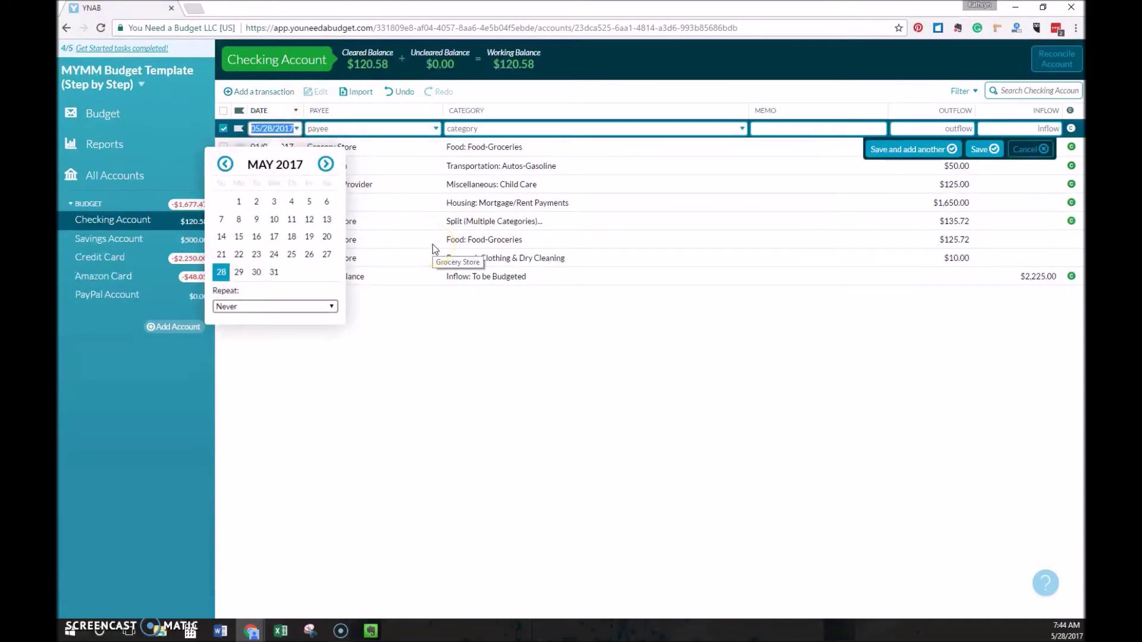
{"action": "type", "text": "1/12/2017"}
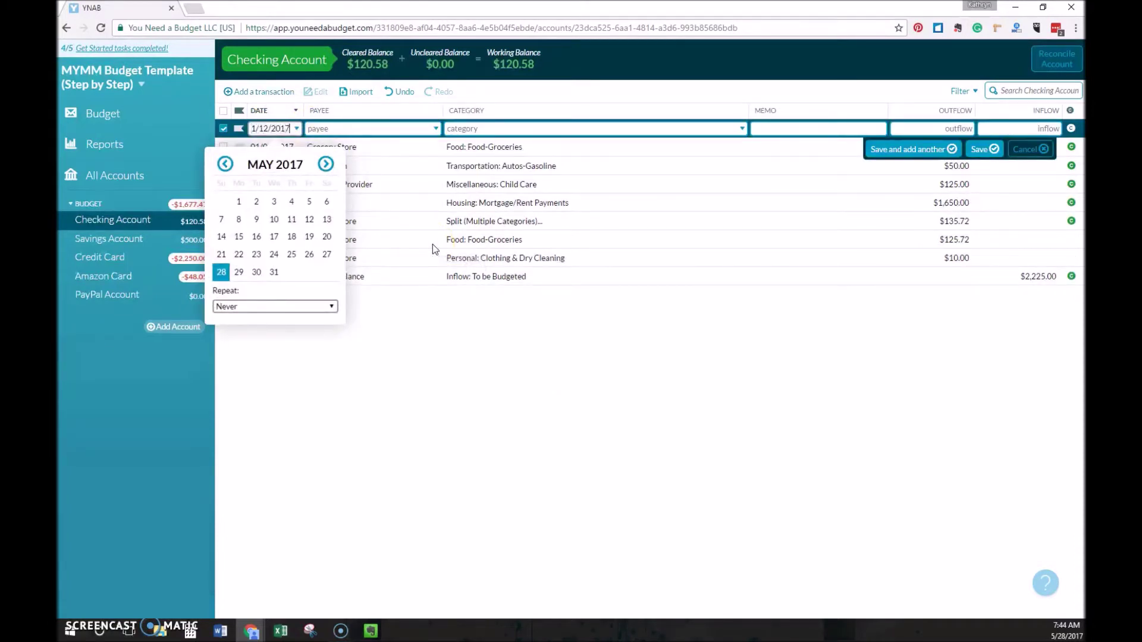
{"action": "key", "text": "Tab"}
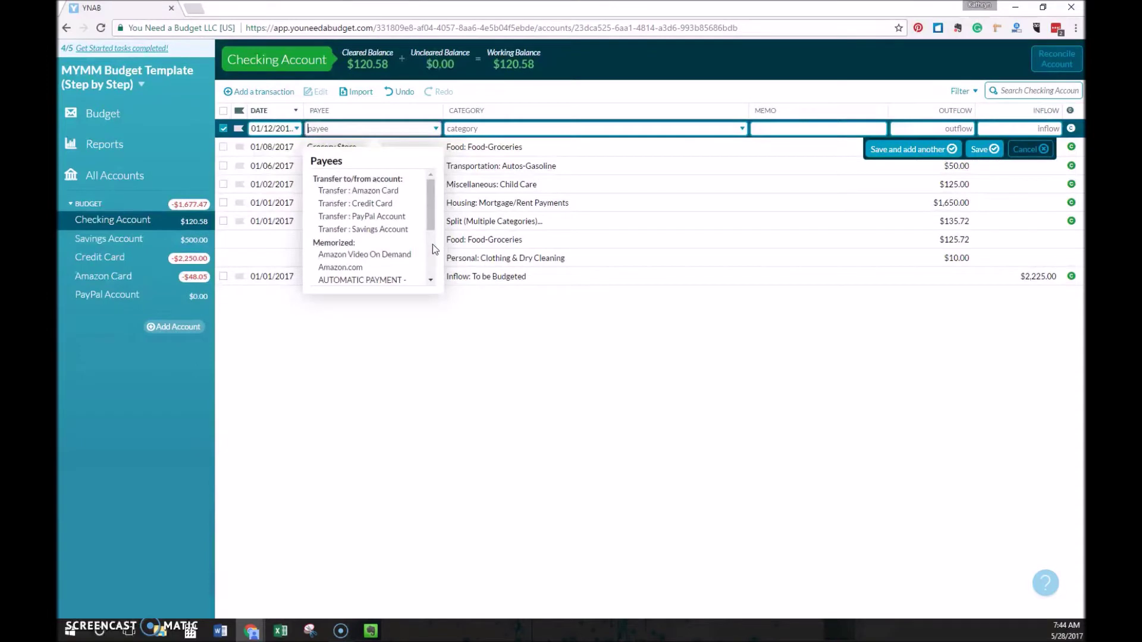
{"action": "type", "text": "gas"}
{"action": "key", "text": "Tab"}
{"action": "key", "text": "Tab"}
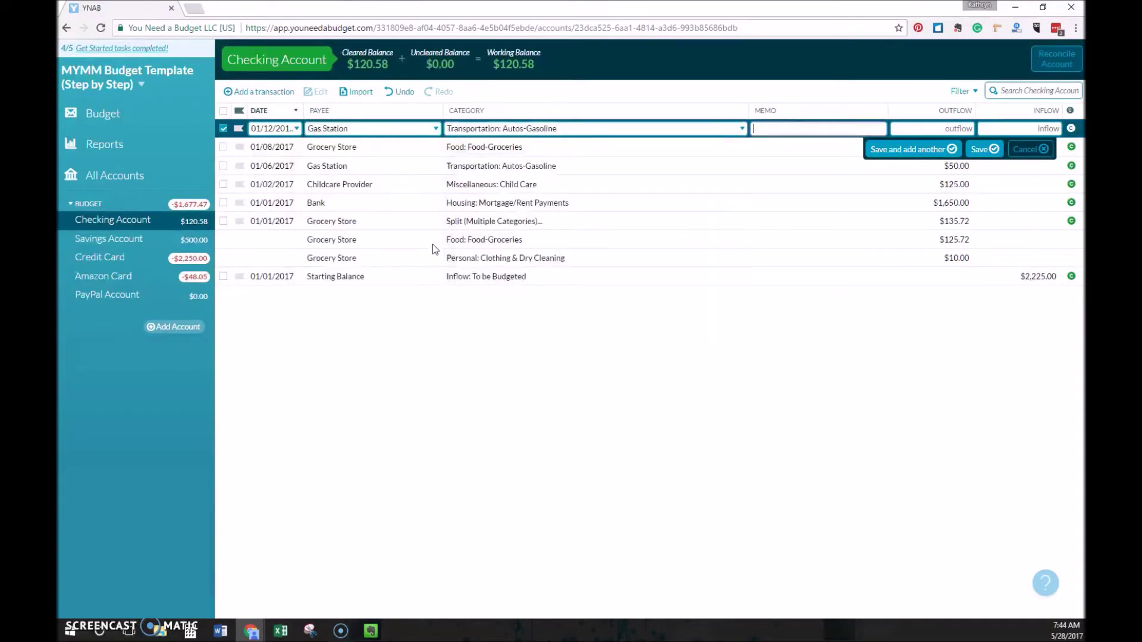
{"action": "key", "text": "Tab"}
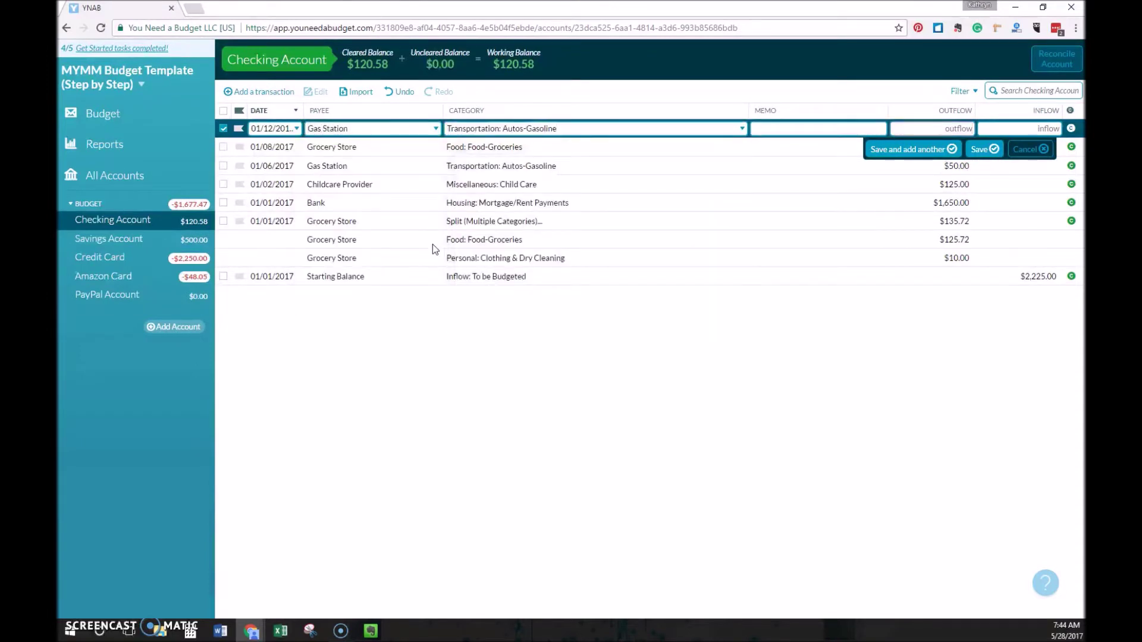
{"action": "type", "text": "25"}
{"action": "left_click", "coordinate": [980, 150]}
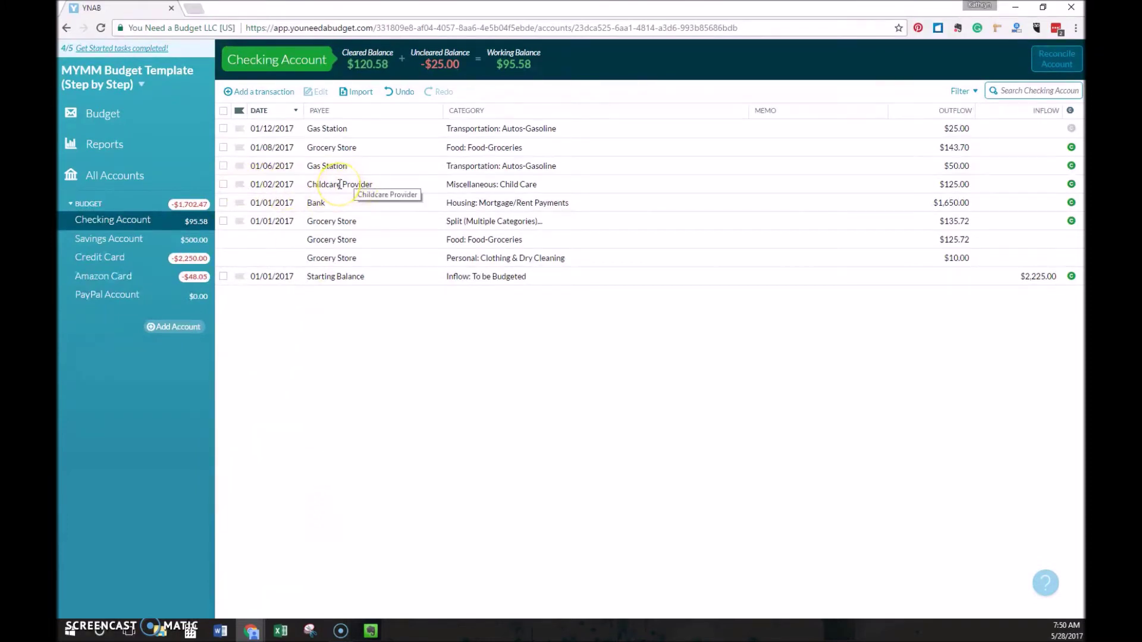
- Give the Childcare Provider payment in the Checking register a green flag
{"action": "left_click", "coordinate": [240, 184]}
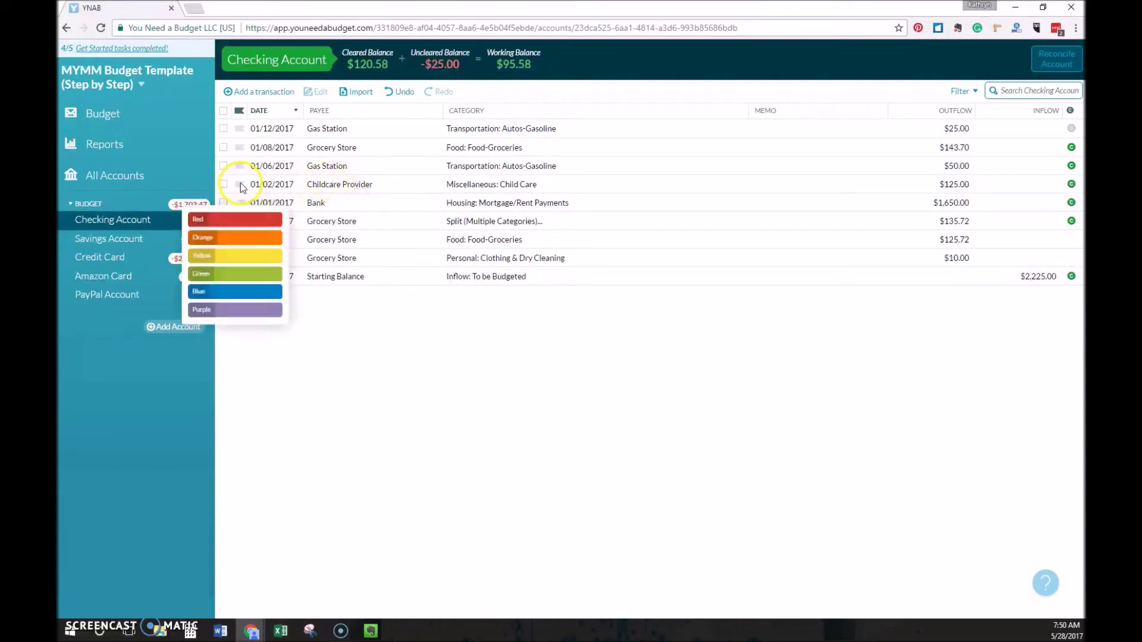
{"action": "left_click", "coordinate": [222, 281]}
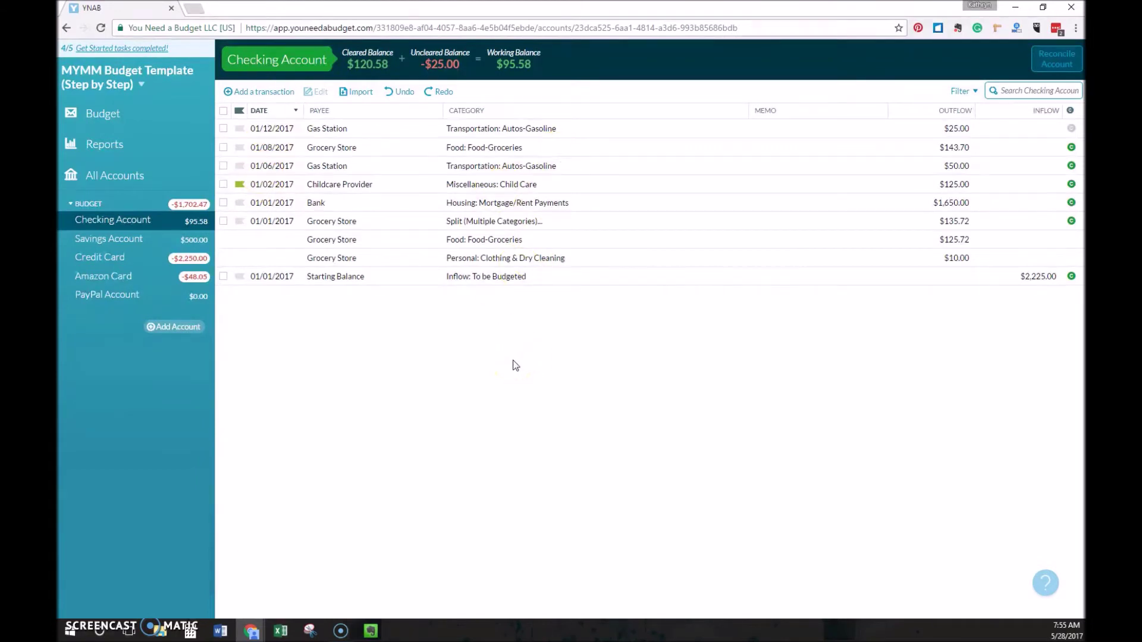
- Record a $2,875.00 Employer inflow dated 01/13/2017 under To be Budgeted
{"action": "left_click", "coordinate": [269, 92]}
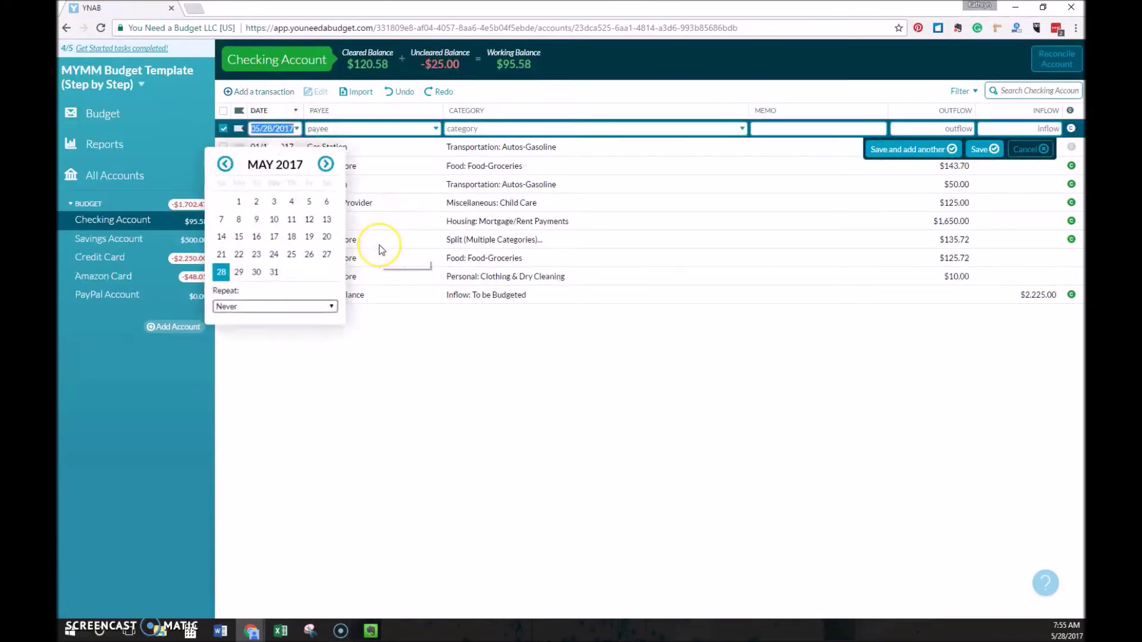
{"action": "type", "text": "1/13/2017"}
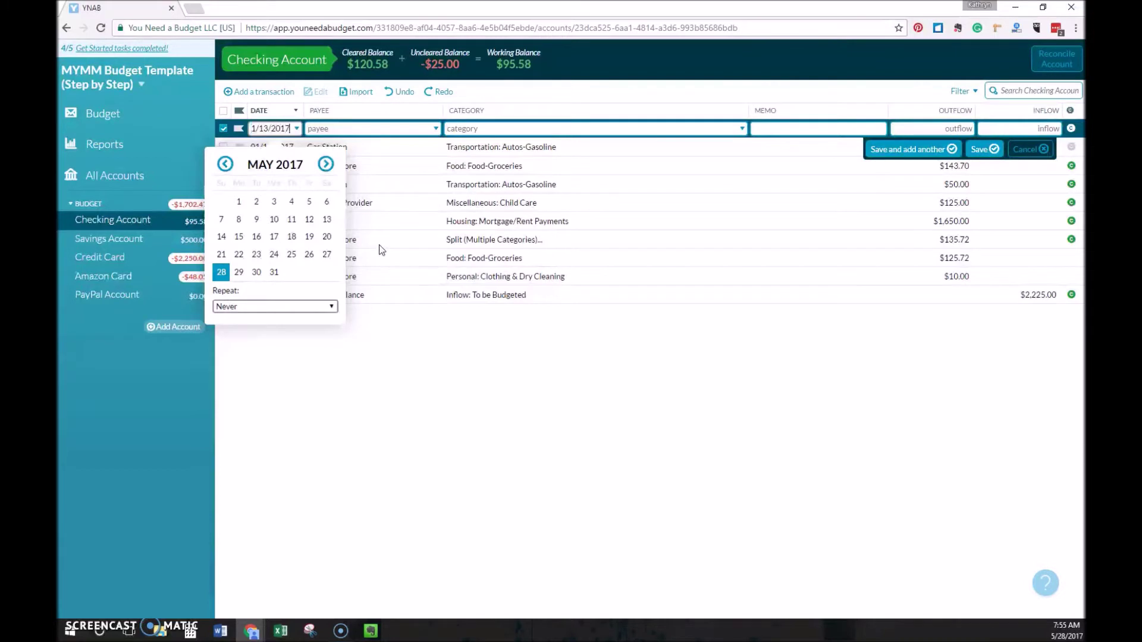
{"action": "key", "text": "Tab"}
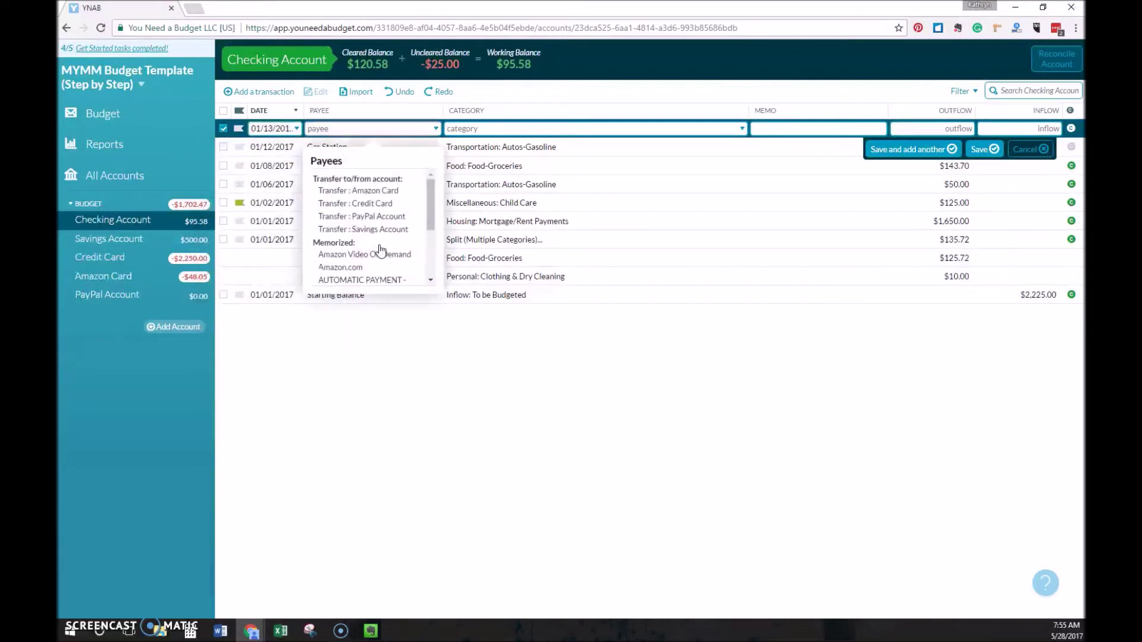
{"action": "type", "text": "Employer"}
{"action": "key", "text": "Tab"}
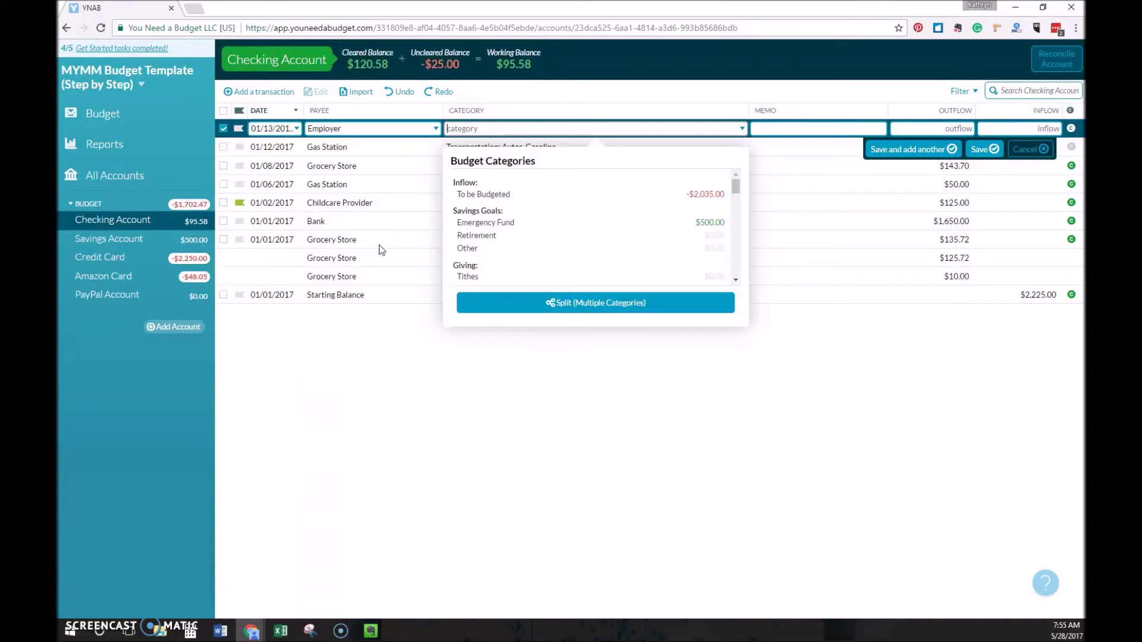
{"action": "left_click", "coordinate": [491, 196]}
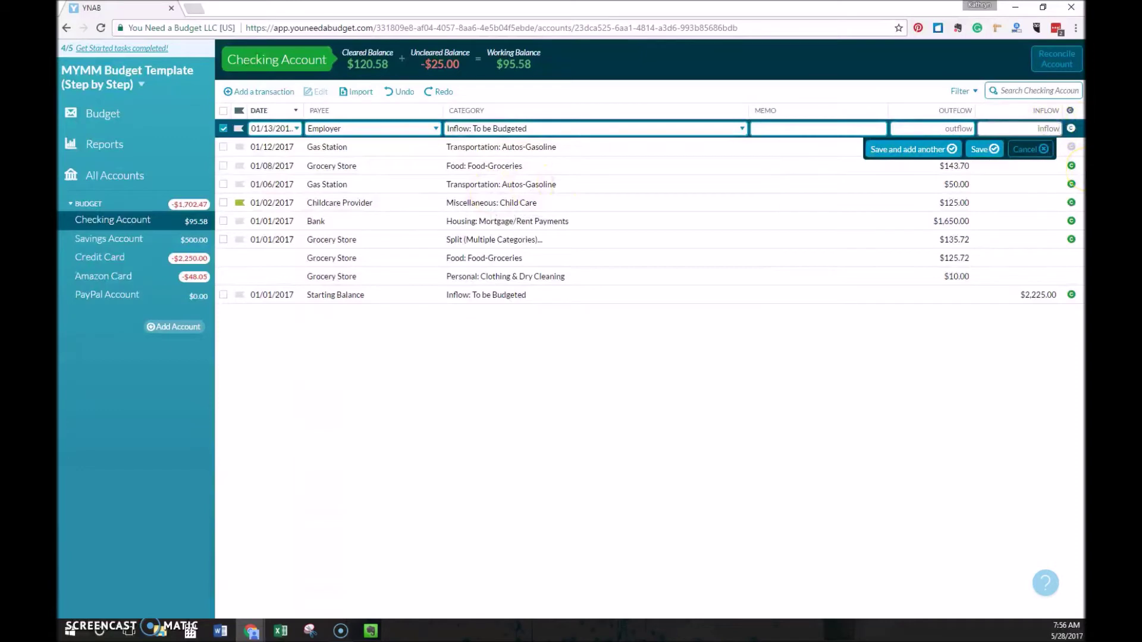
{"action": "type", "text": "2875"}
{"action": "left_click", "coordinate": [980, 150]}
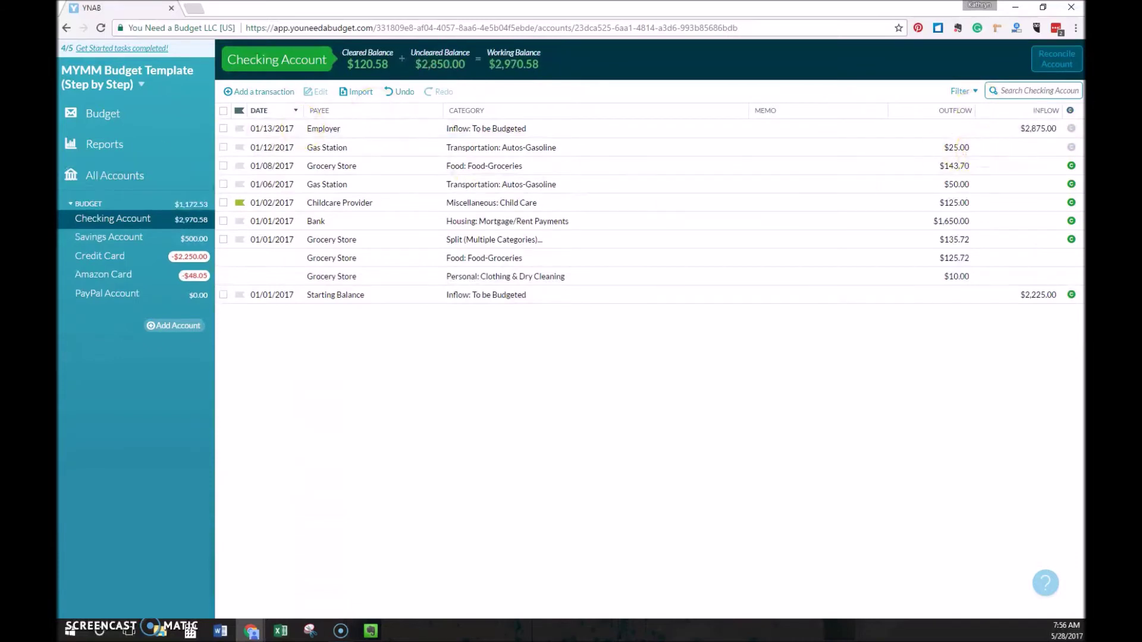
{"action": "left_click", "coordinate": [94, 117]}
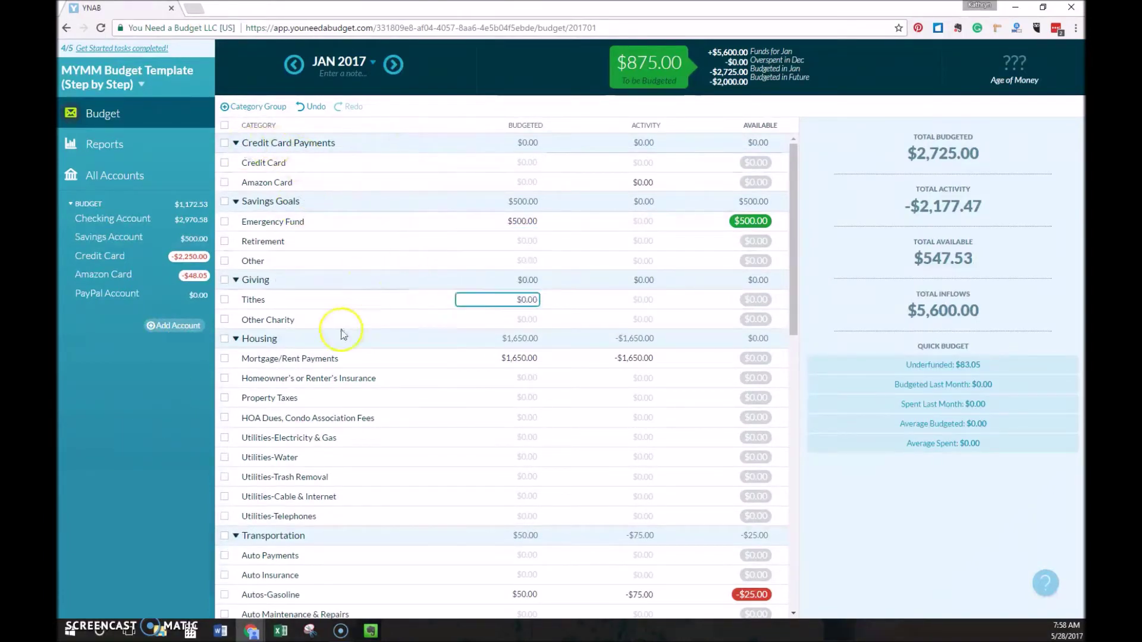
- Show the January 2017 budget with $2,875.00 To be Budgeted
{"action": "left_click", "coordinate": [146, 424]}
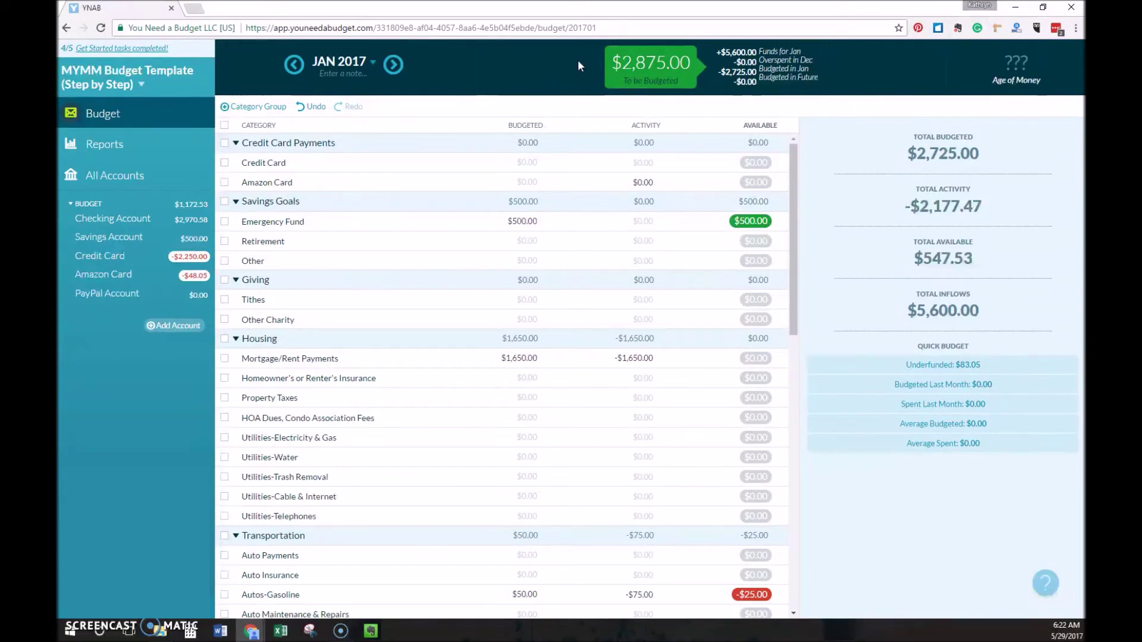
{"action": "left_click", "coordinate": [529, 162]}
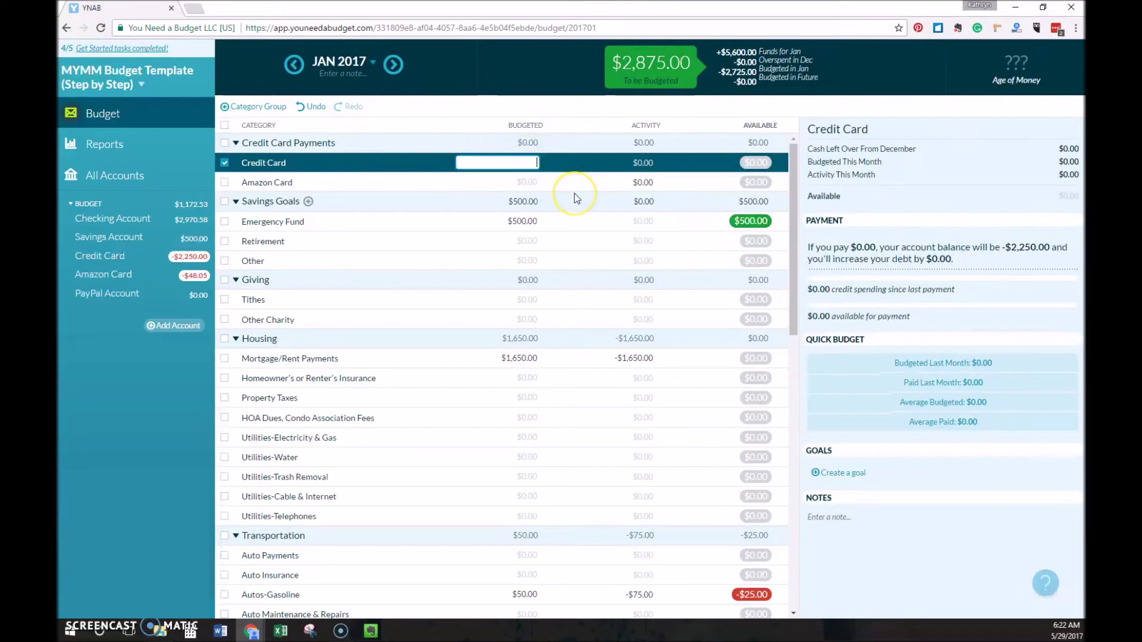
- Budget $50.00 for Credit Card and $150.00 for Tithes, leaving Cable & Internet at $0.00
{"action": "type", "text": "50"}
{"action": "left_click", "coordinate": [528, 300]}
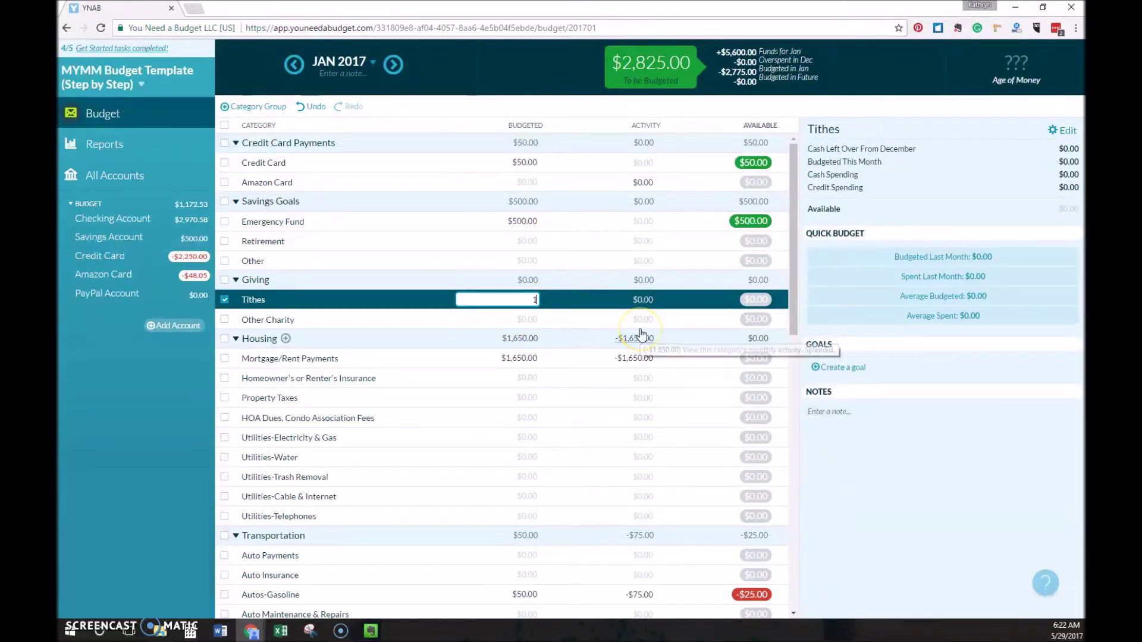
{"action": "type", "text": "150"}
{"action": "left_click", "coordinate": [523, 319]}
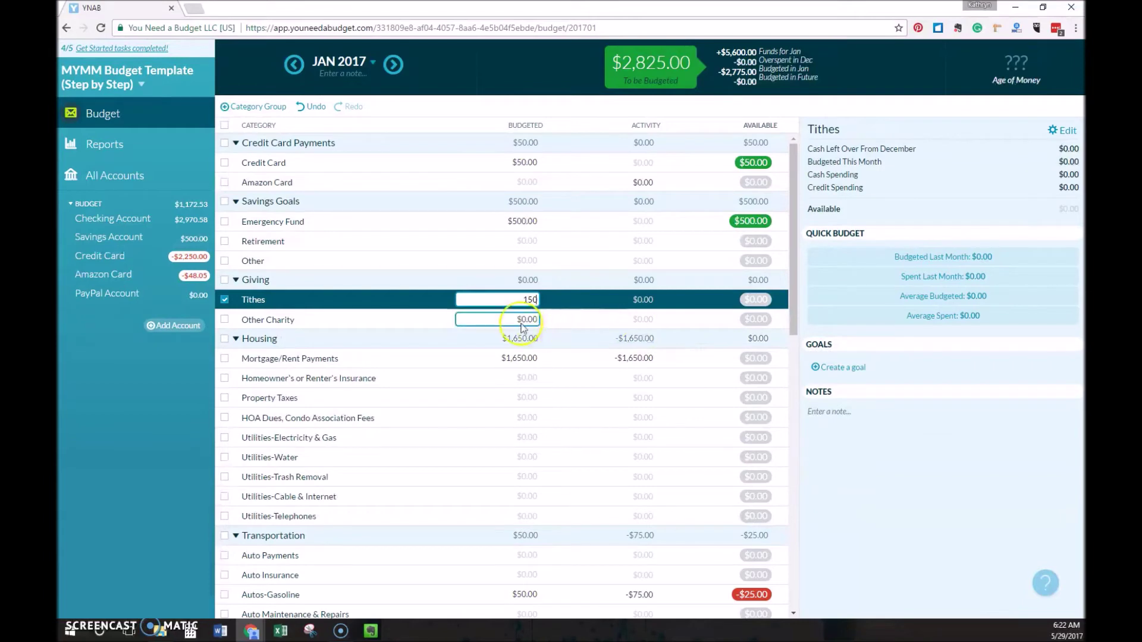
{"action": "left_click", "coordinate": [224, 321]}
{"action": "left_click", "coordinate": [483, 515]}
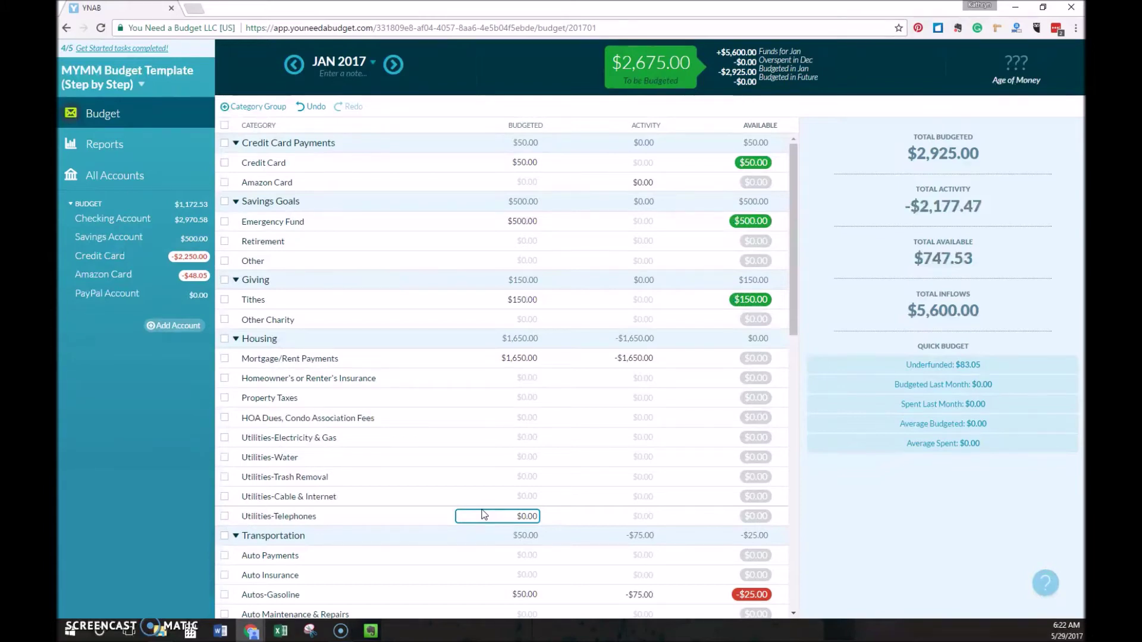
{"action": "left_click", "coordinate": [470, 496]}
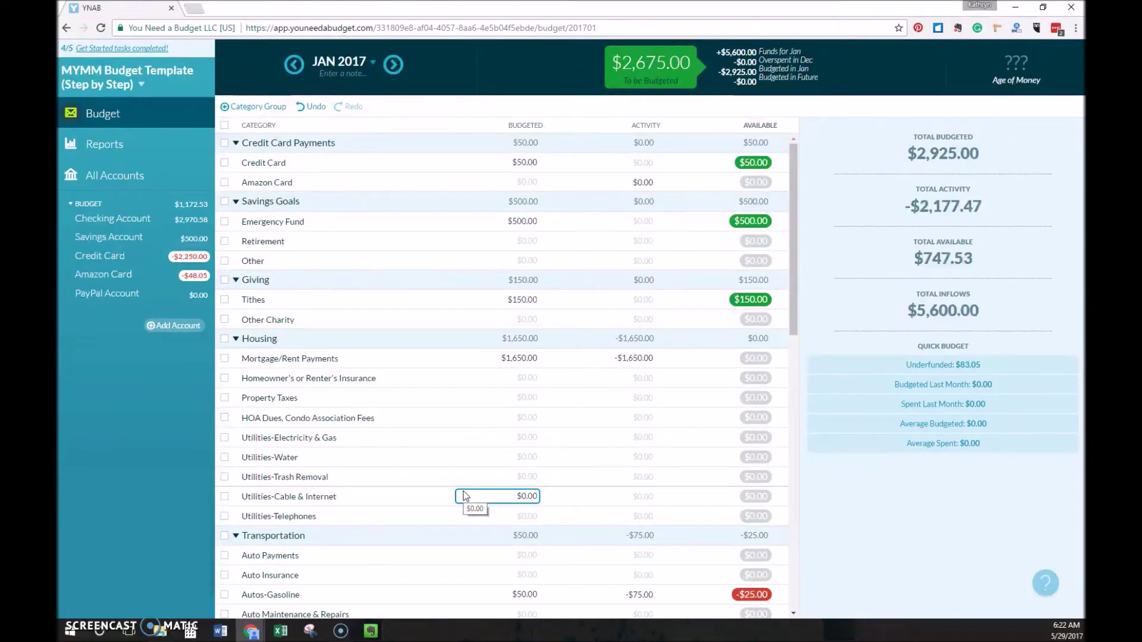
{"action": "left_click", "coordinate": [428, 506]}
{"action": "left_click", "coordinate": [358, 494]}
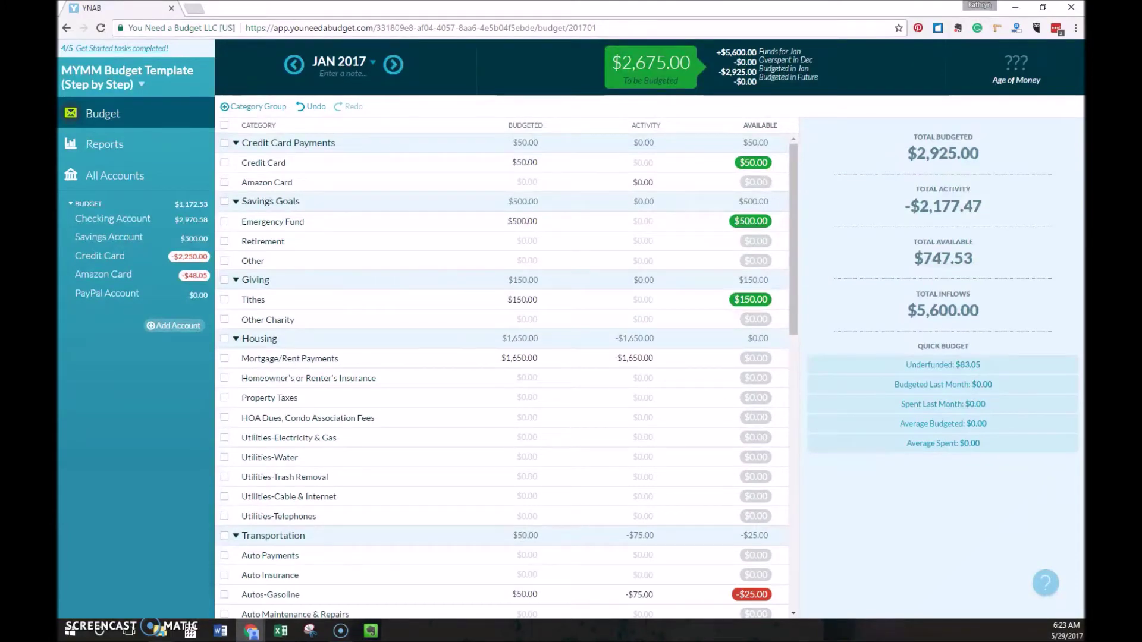
- Add $825 to Mortgage/Rent Payments, raising its budget to $2,475.00
{"action": "left_click", "coordinate": [476, 357]}
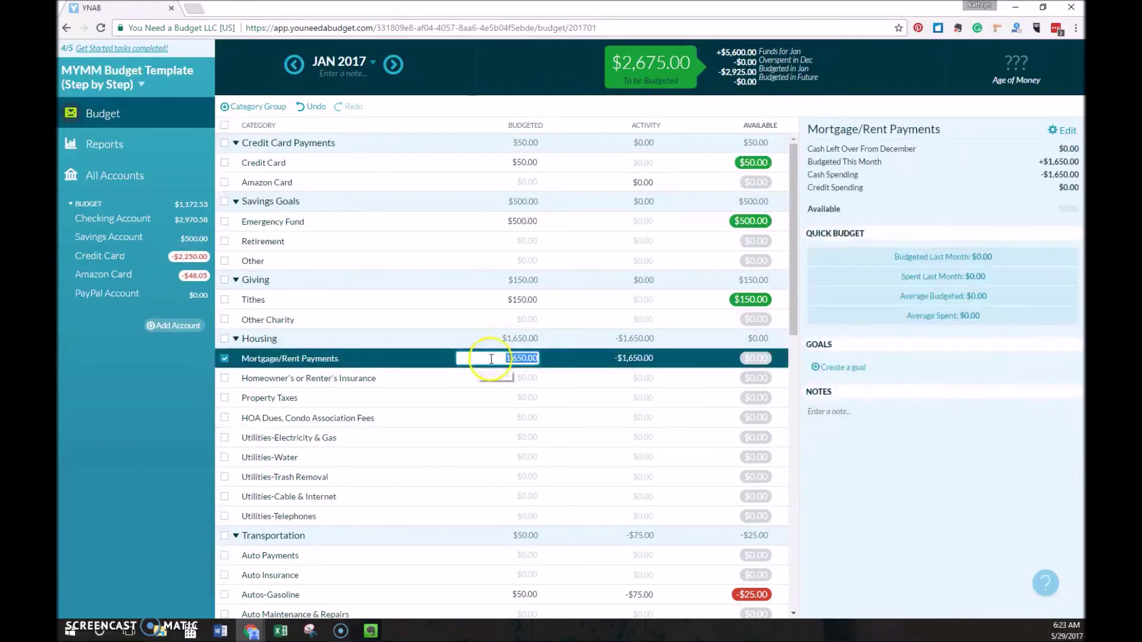
{"action": "left_click", "coordinate": [537, 357]}
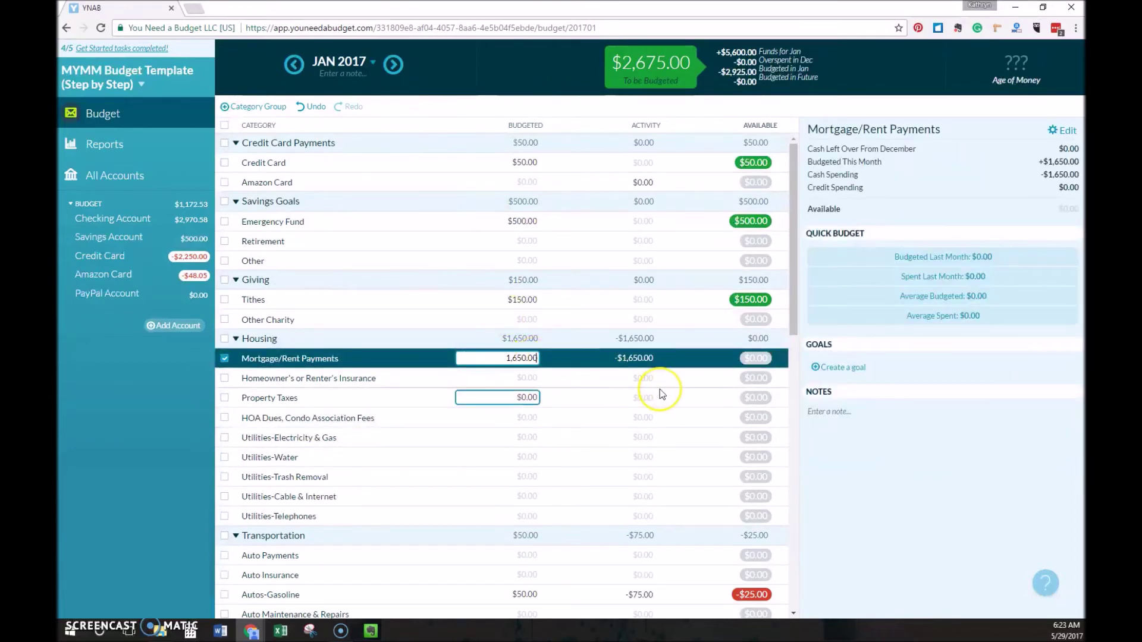
{"action": "type", "text": "+825"}
{"action": "key", "text": "Return"}
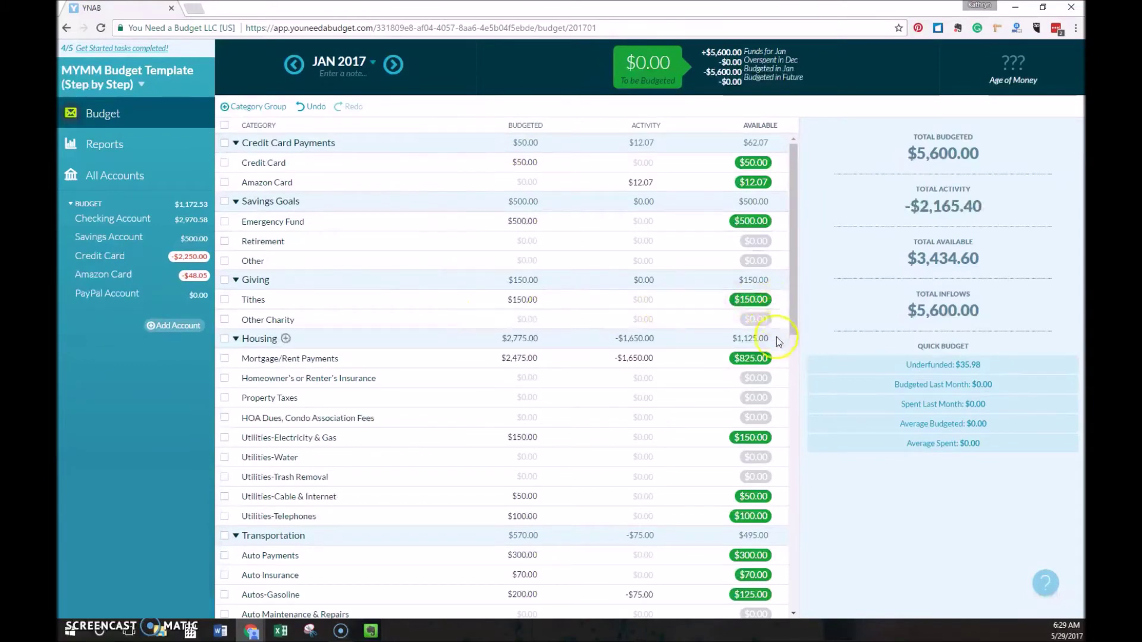
{"action": "scroll", "coordinate": [779, 363], "scroll_direction": "down", "scroll_amount": 2}
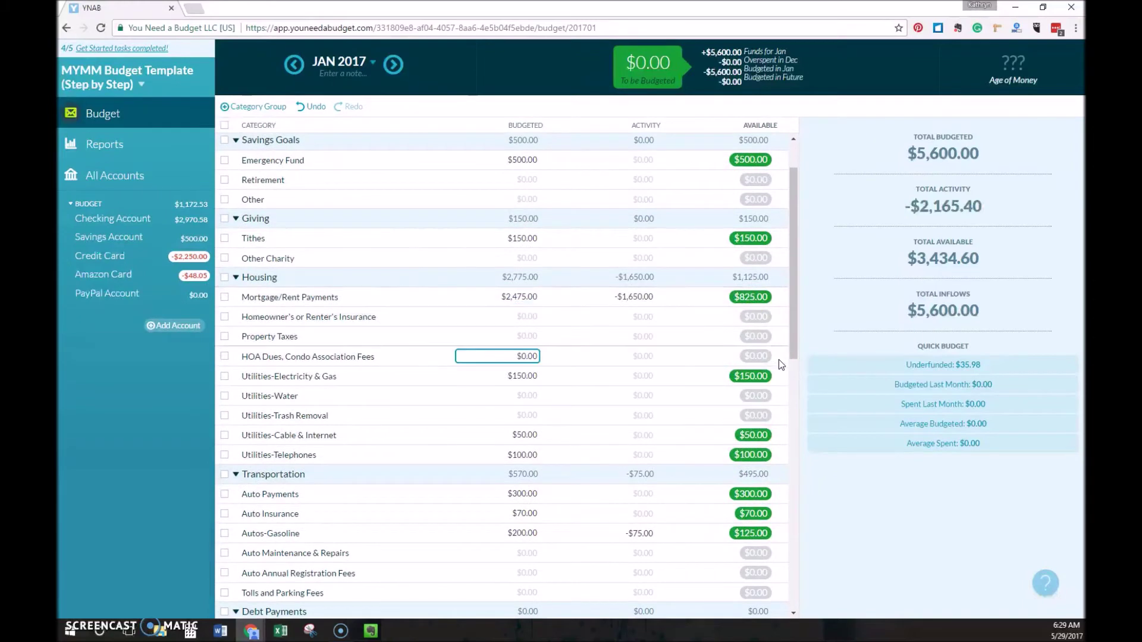
{"action": "scroll", "coordinate": [779, 359], "scroll_direction": "down", "scroll_amount": 2}
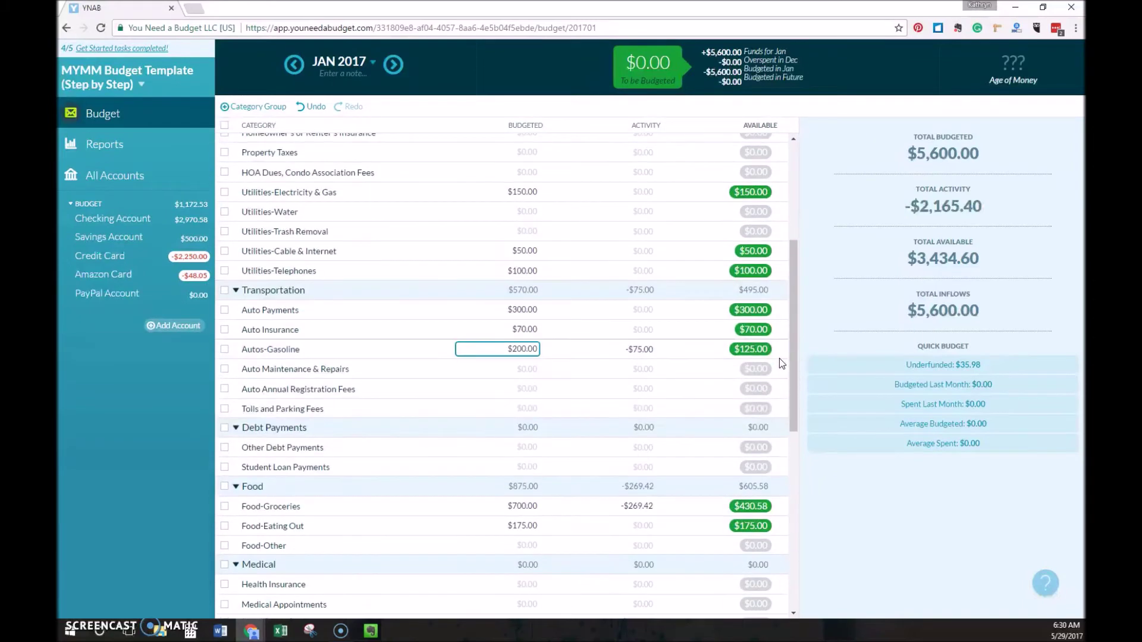
{"action": "scroll", "coordinate": [779, 358], "scroll_direction": "down", "scroll_amount": 3}
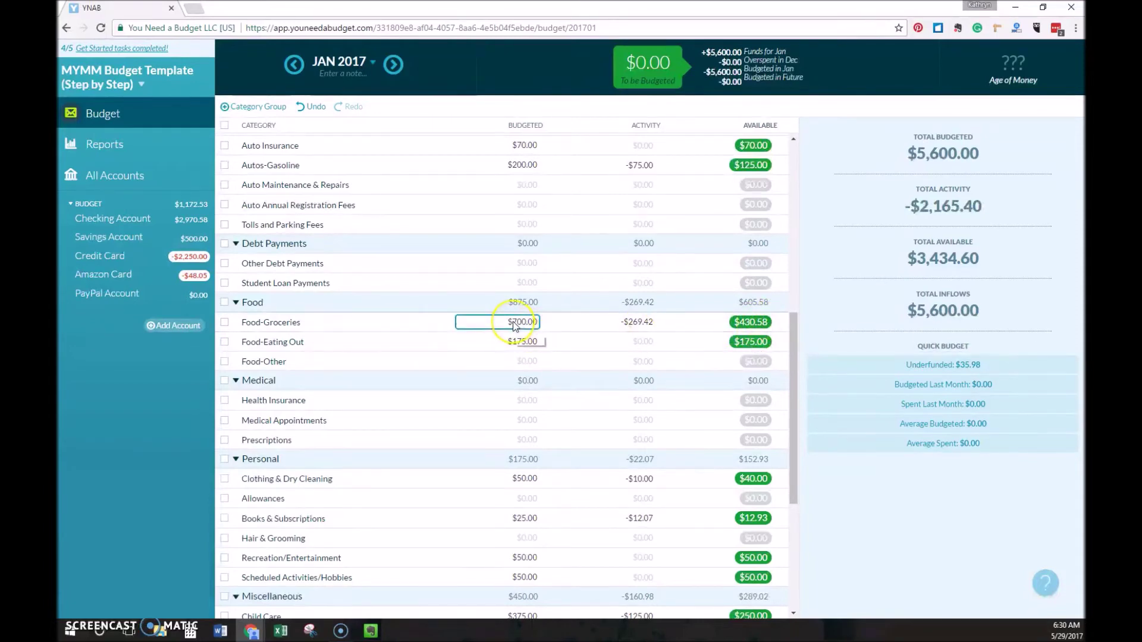
{"action": "left_click", "coordinate": [437, 336]}
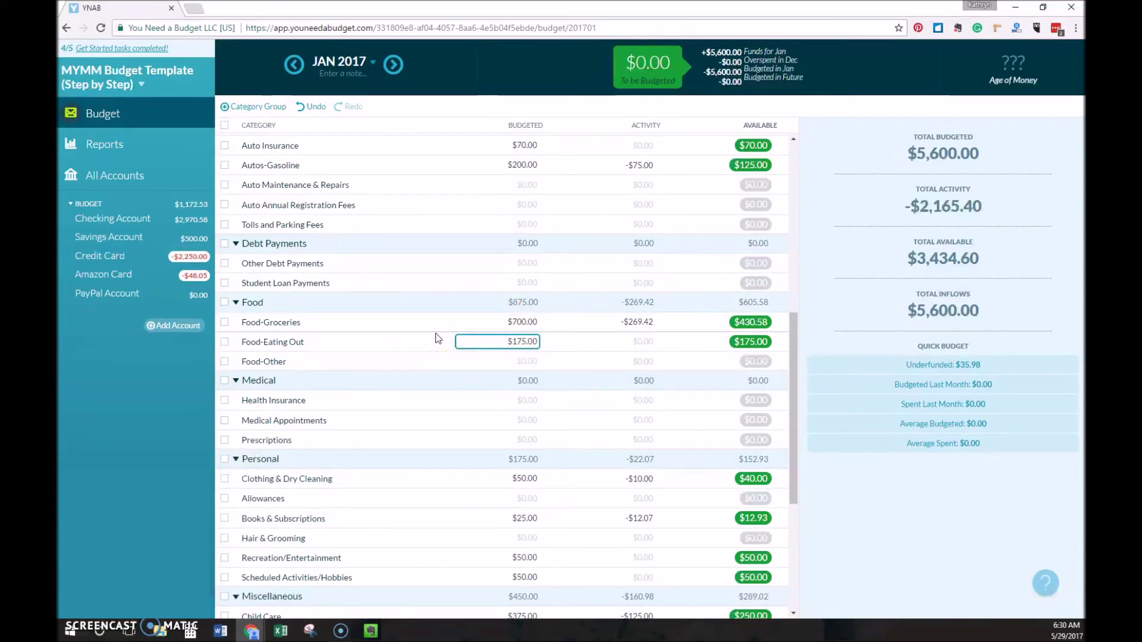
{"action": "left_click", "coordinate": [431, 331]}
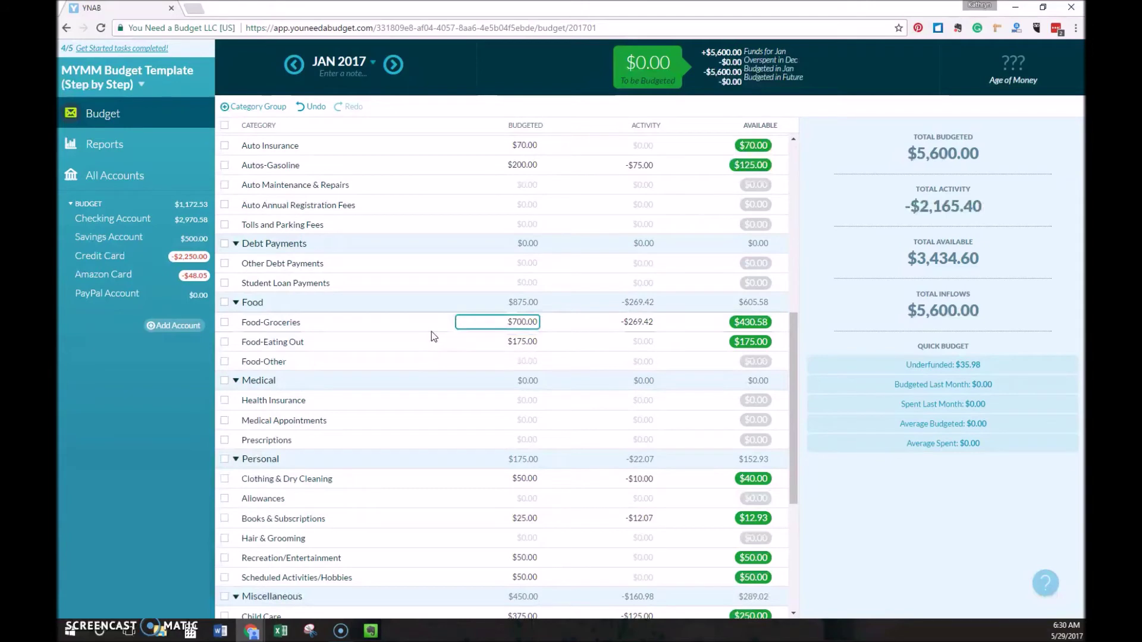
{"action": "left_click", "coordinate": [437, 335]}
{"action": "key", "text": "Return"}
{"action": "left_click", "coordinate": [678, 375]}
{"action": "scroll", "coordinate": [690, 386], "scroll_direction": "down", "scroll_amount": 1}
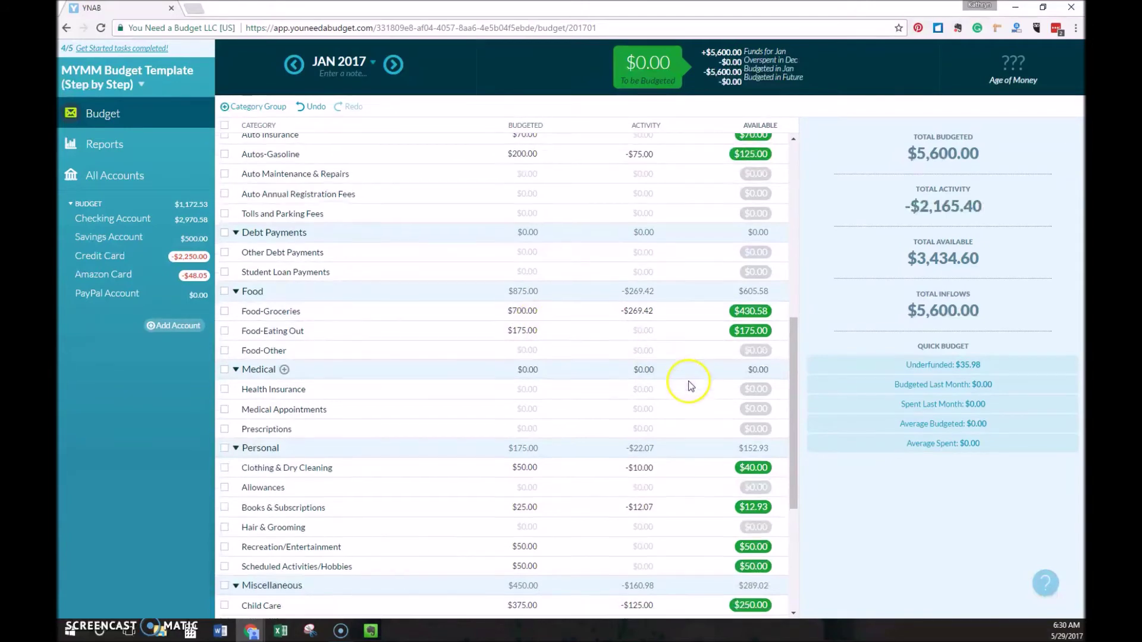
{"action": "scroll", "coordinate": [690, 385], "scroll_direction": "down", "scroll_amount": 3}
{"action": "key", "text": "Down"}
{"action": "key", "text": "Down"}
{"action": "key", "text": "Down"}
{"action": "key", "text": "Down"}
{"action": "mouse_move", "coordinate": [760, 478]}
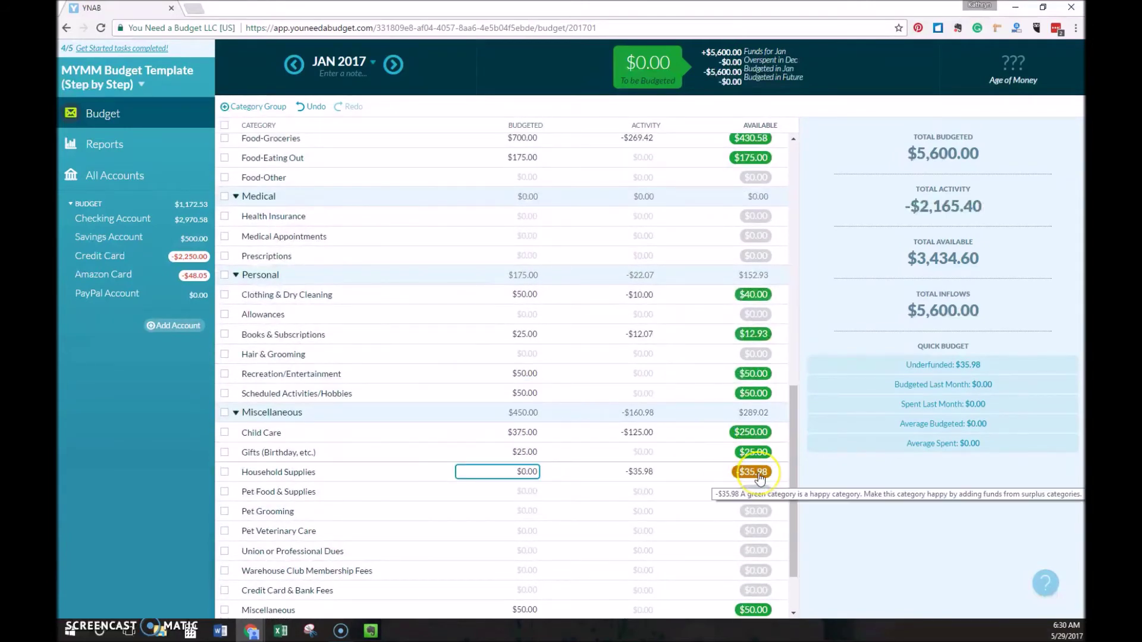
{"action": "left_click", "coordinate": [563, 498]}
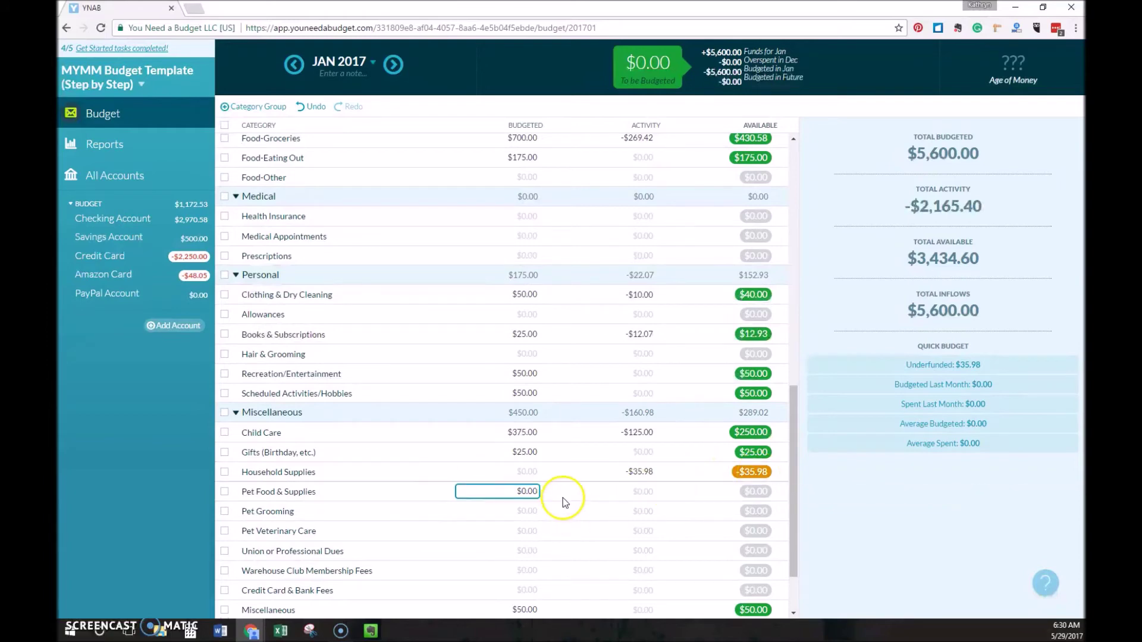
{"action": "left_click", "coordinate": [533, 475]}
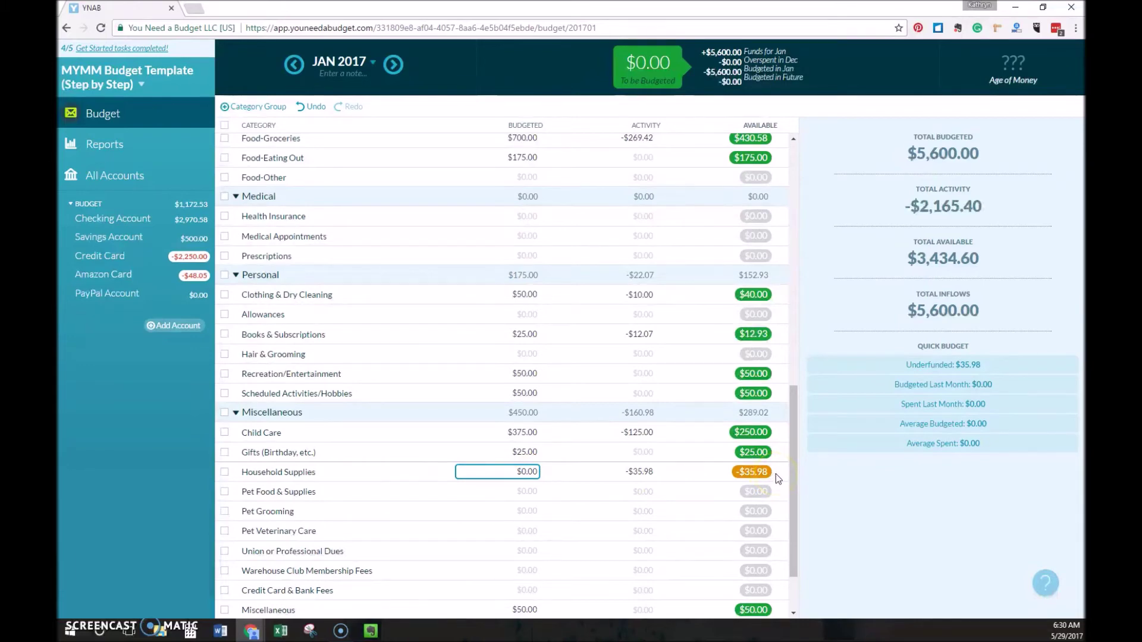
{"action": "left_click", "coordinate": [563, 486]}
{"action": "left_click", "coordinate": [527, 474]}
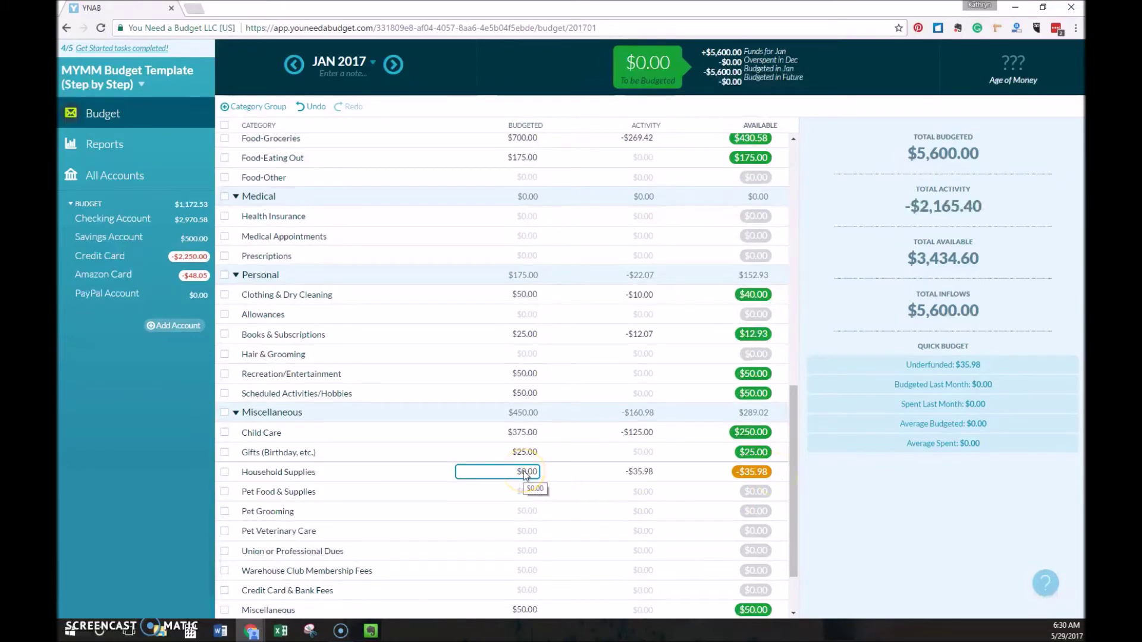
{"action": "scroll", "coordinate": [525, 474], "scroll_direction": "down", "scroll_amount": 2}
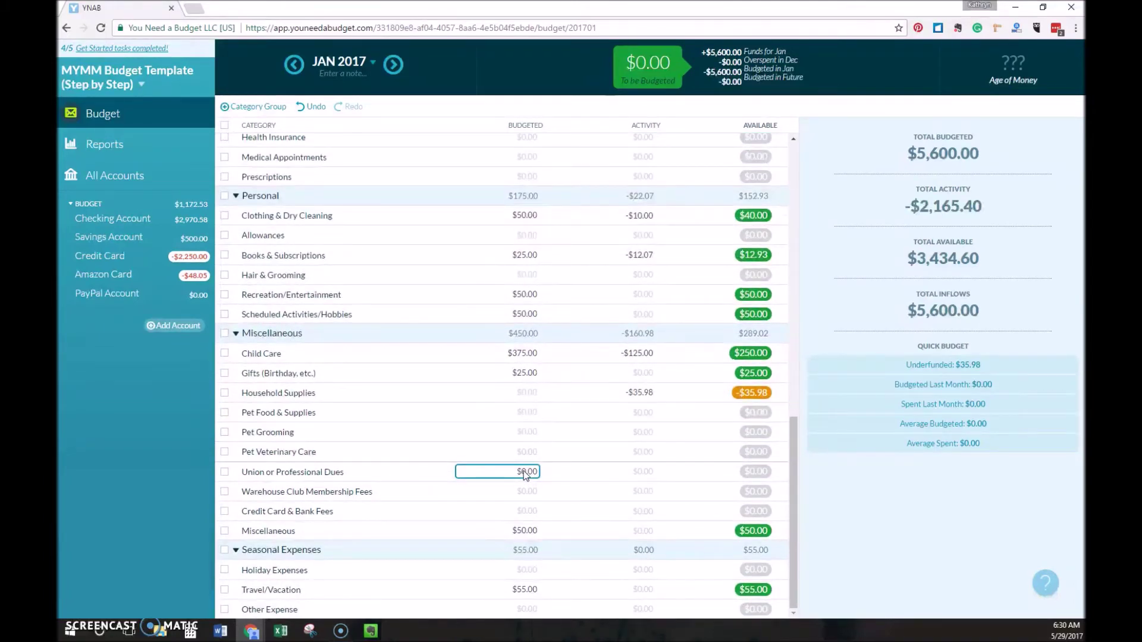
{"action": "left_click", "coordinate": [522, 412]}
{"action": "left_click", "coordinate": [521, 393]}
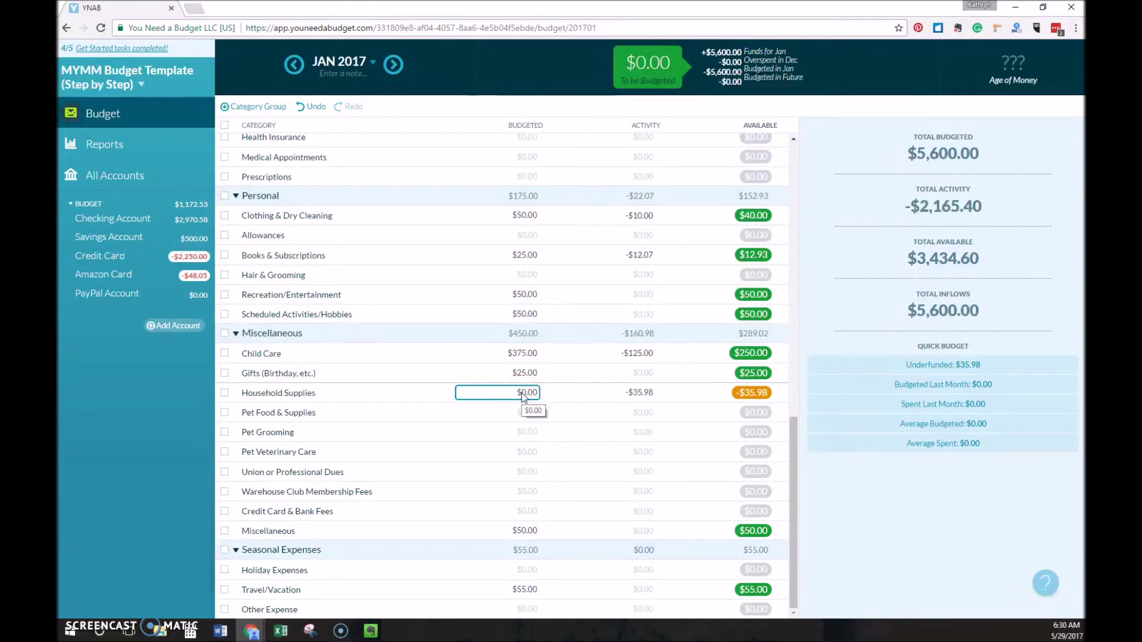
{"action": "left_click", "coordinate": [523, 589]}
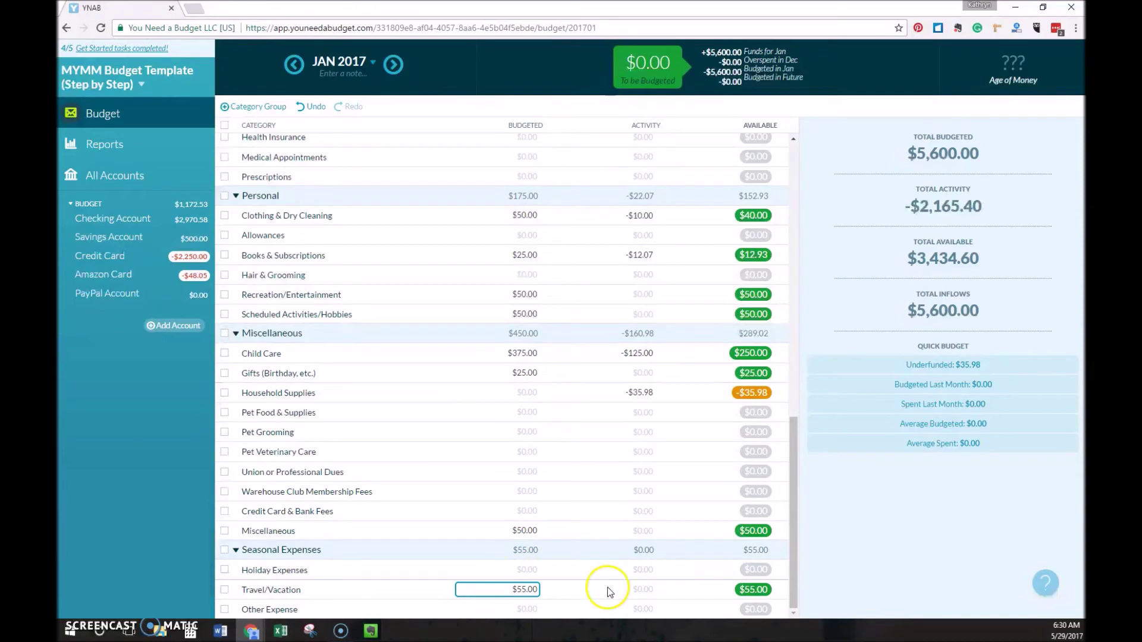
- Move $35.98 from Travel/Vacation to Miscellaneous: Household Supplies
{"action": "left_click", "coordinate": [752, 591]}
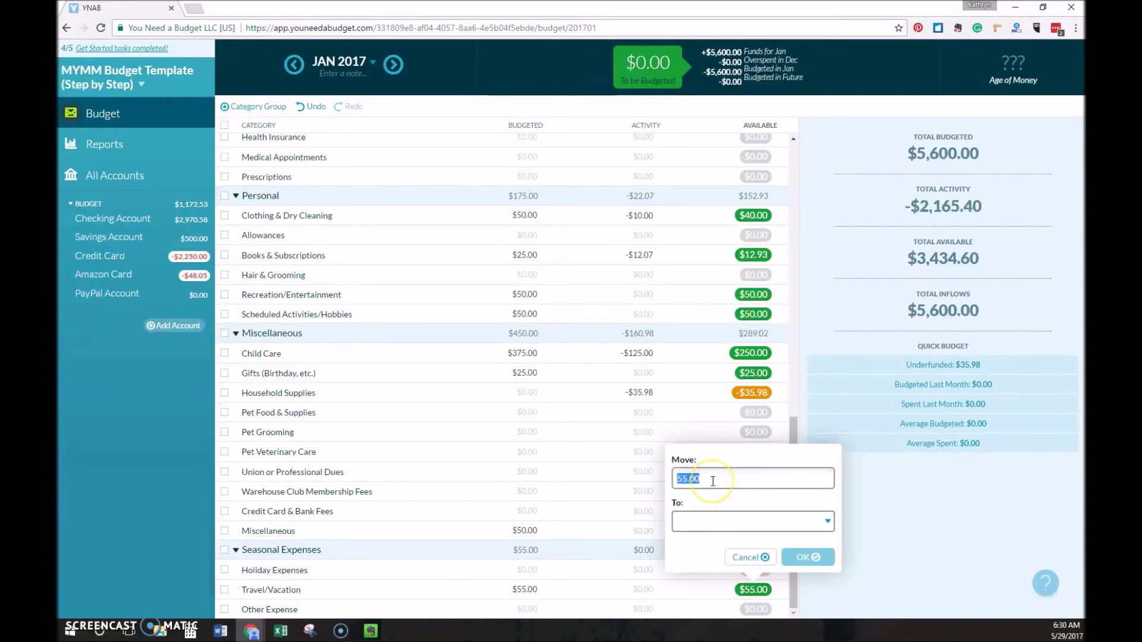
{"action": "type", "text": "35.98"}
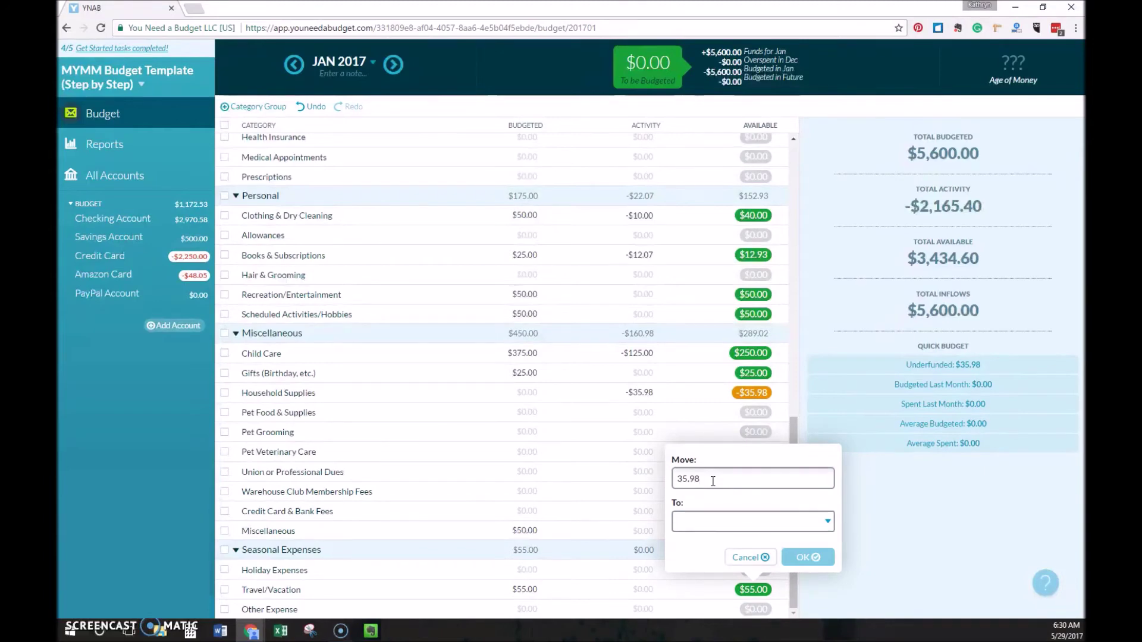
{"action": "left_click", "coordinate": [725, 522]}
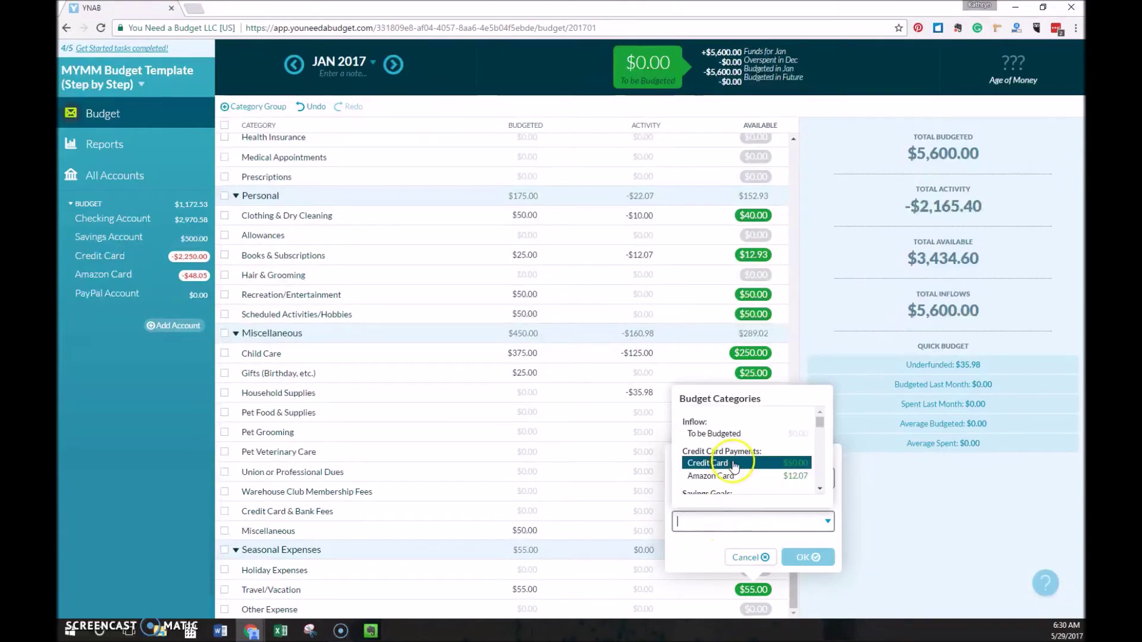
{"action": "scroll", "coordinate": [737, 463], "scroll_direction": "down", "scroll_amount": 5}
{"action": "scroll", "coordinate": [738, 463], "scroll_direction": "down", "scroll_amount": 6}
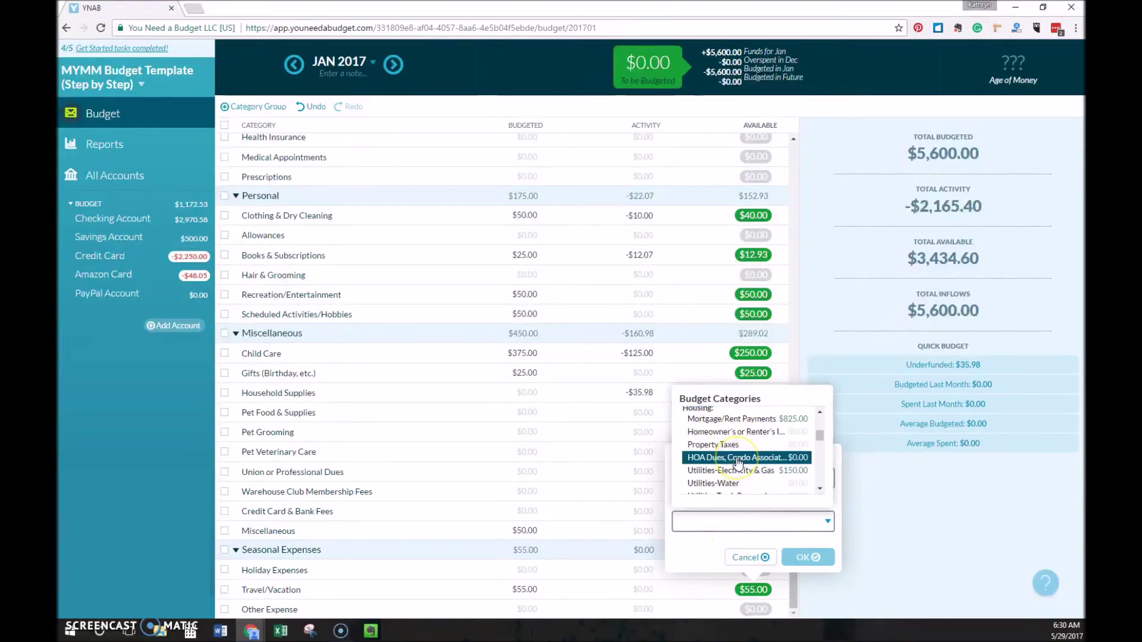
{"action": "scroll", "coordinate": [735, 454], "scroll_direction": "down", "scroll_amount": 2}
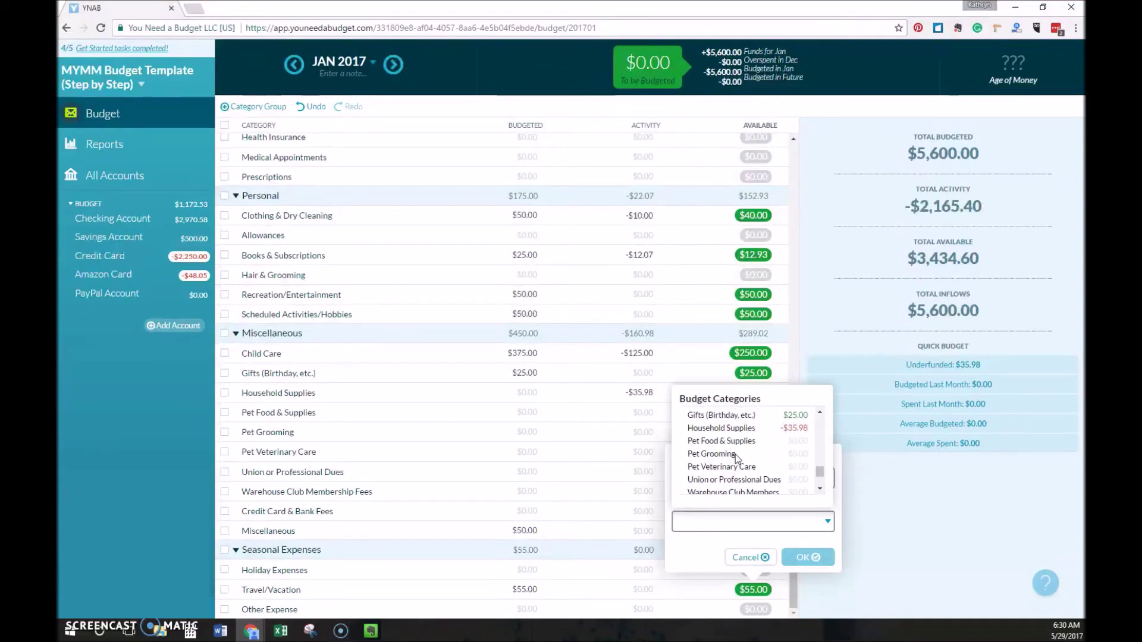
{"action": "left_click", "coordinate": [747, 432]}
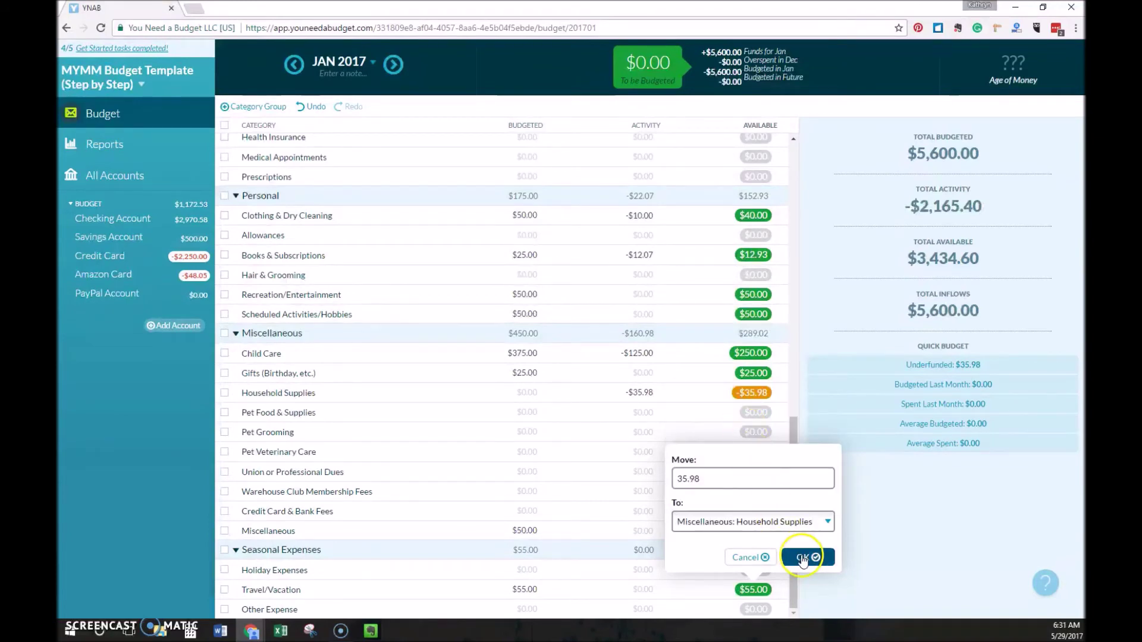
{"action": "left_click", "coordinate": [806, 557]}
- Review the updated Household Supplies and reduced Travel/Vacation budgeted amounts
{"action": "left_click", "coordinate": [646, 394]}
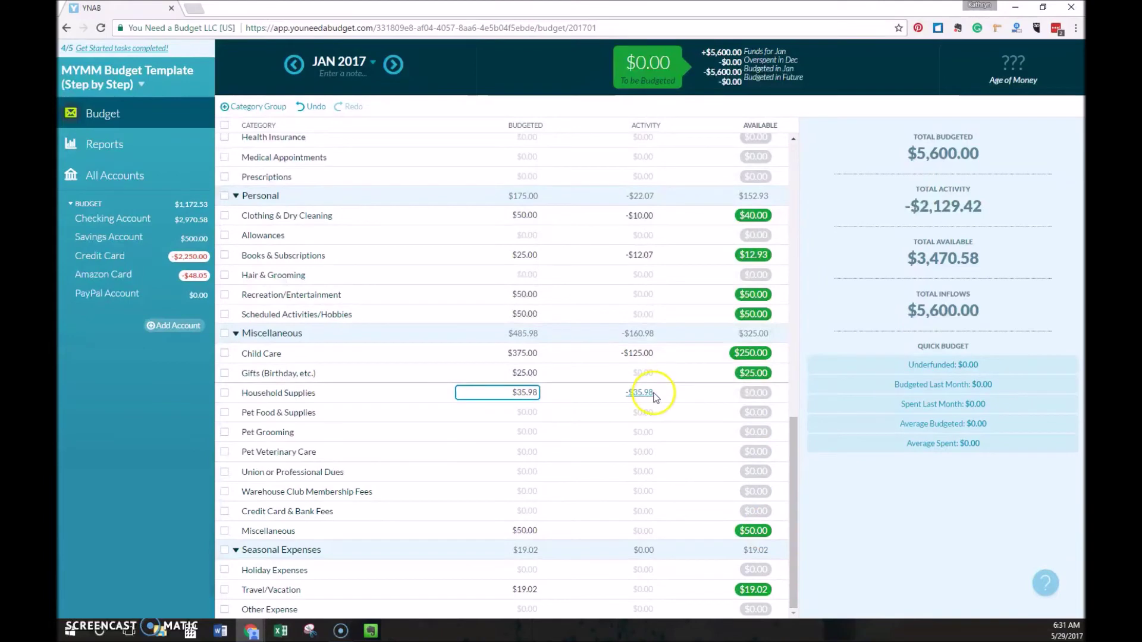
{"action": "left_click", "coordinate": [709, 432]}
{"action": "left_click", "coordinate": [555, 492]}
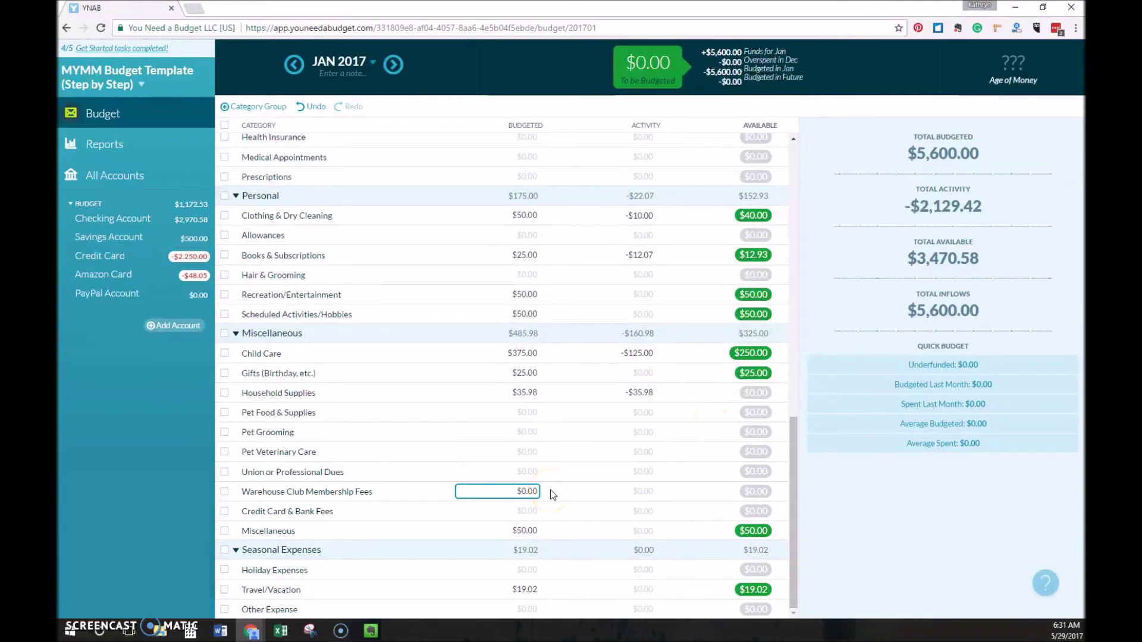
{"action": "left_click", "coordinate": [542, 506]}
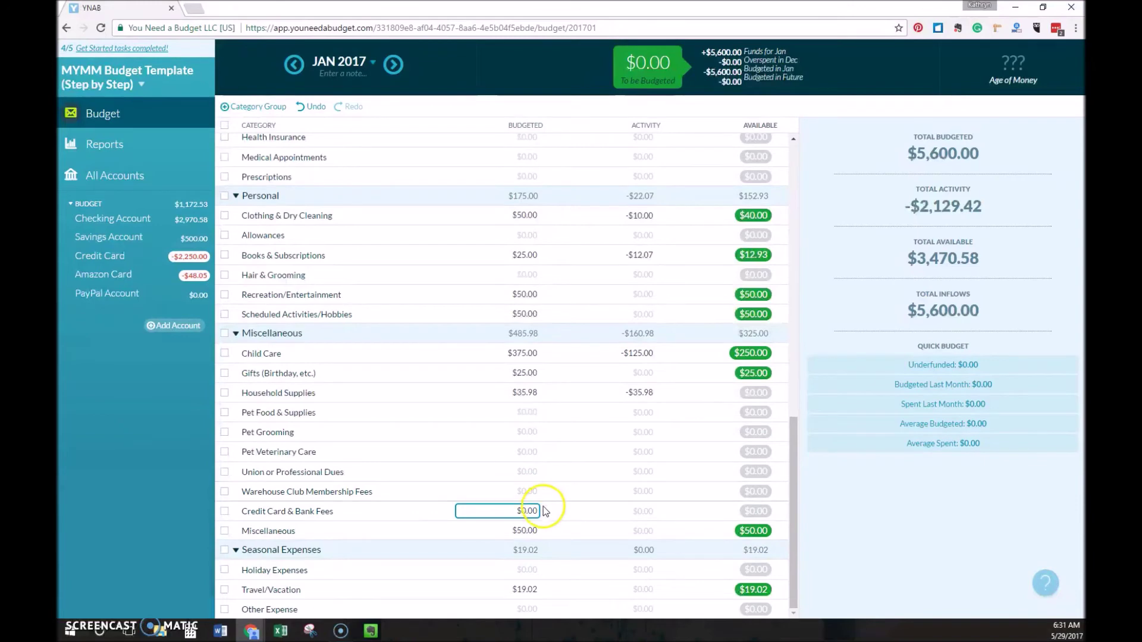
{"action": "left_click", "coordinate": [531, 592]}
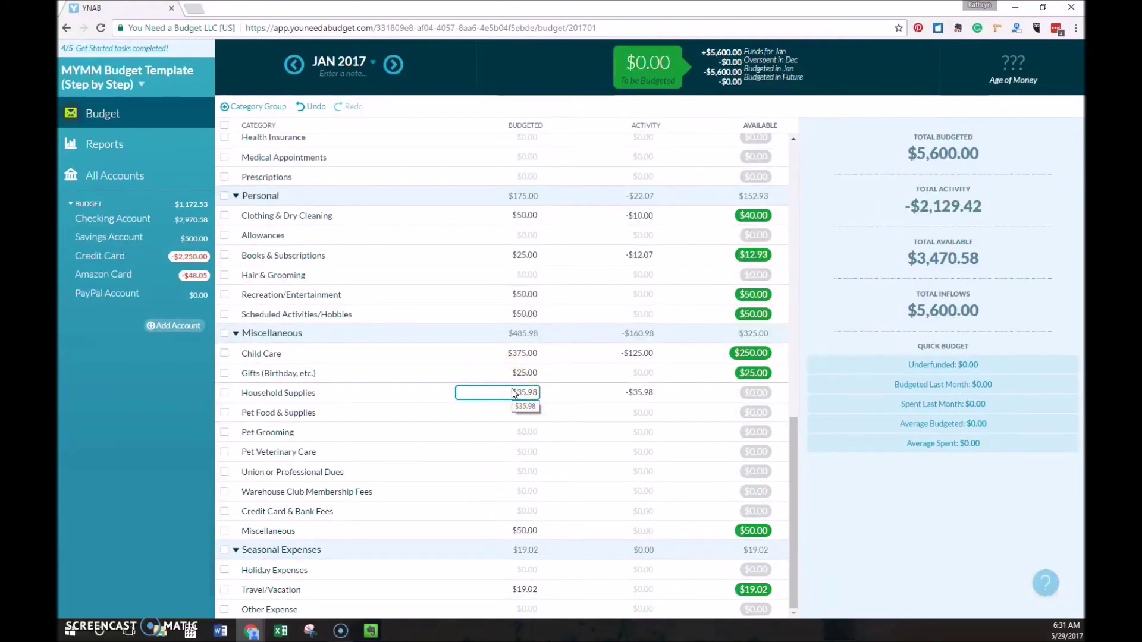
{"action": "scroll", "coordinate": [512, 394], "scroll_direction": "up", "scroll_amount": 1}
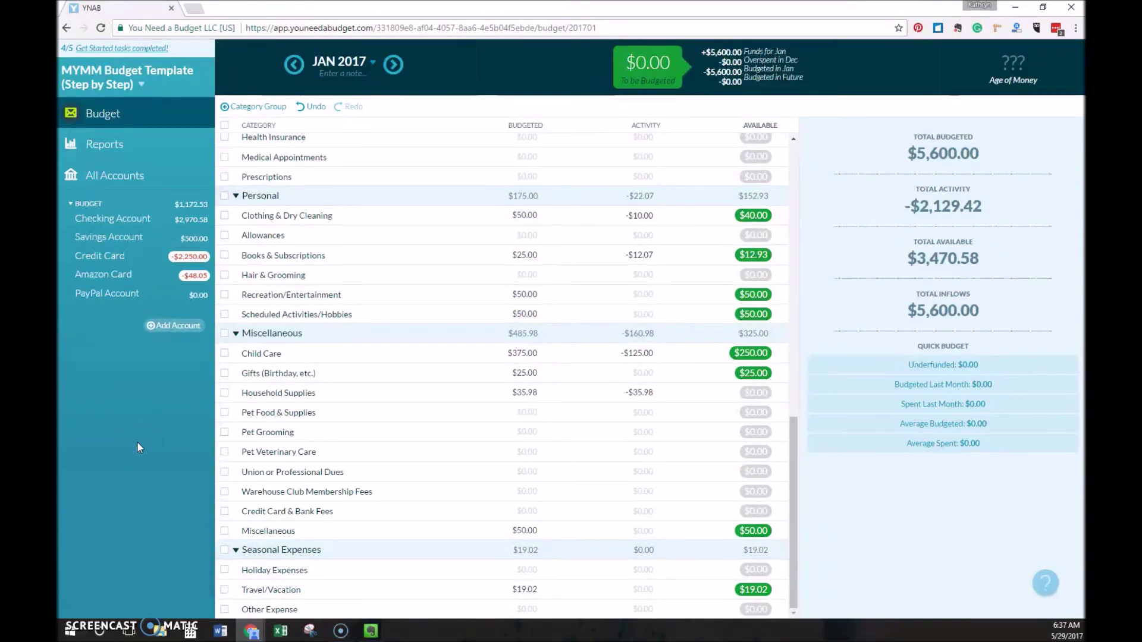
{"action": "left_click", "coordinate": [422, 470]}
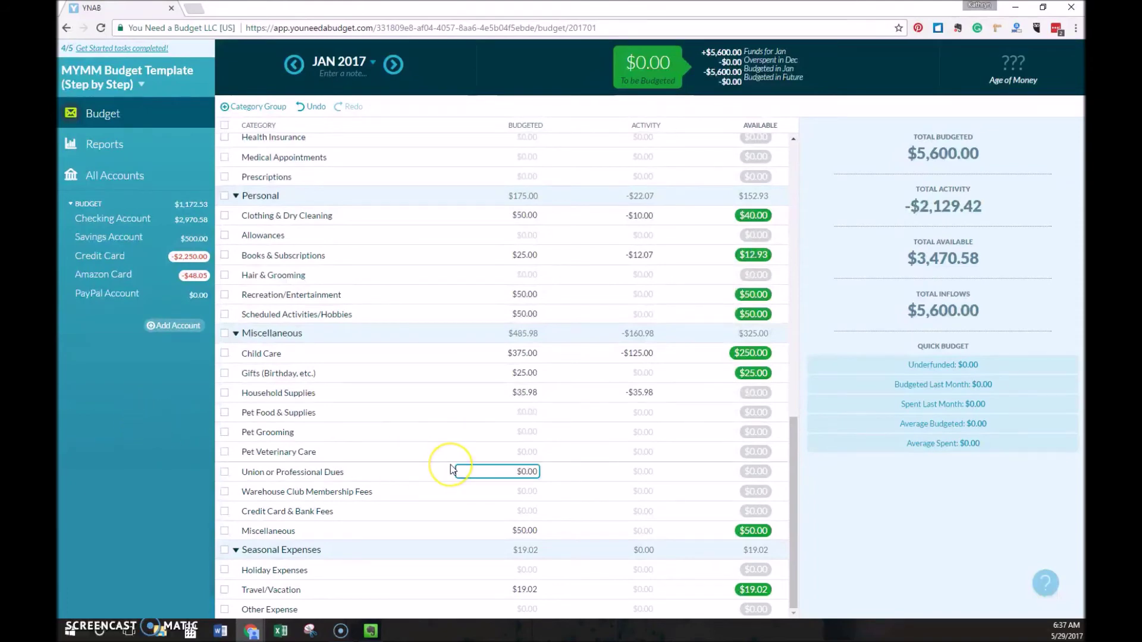
- Look over the Emergency Fund category, then switch to the Checking Account transaction register
{"action": "scroll", "coordinate": [450, 465], "scroll_direction": "up", "scroll_amount": 12}
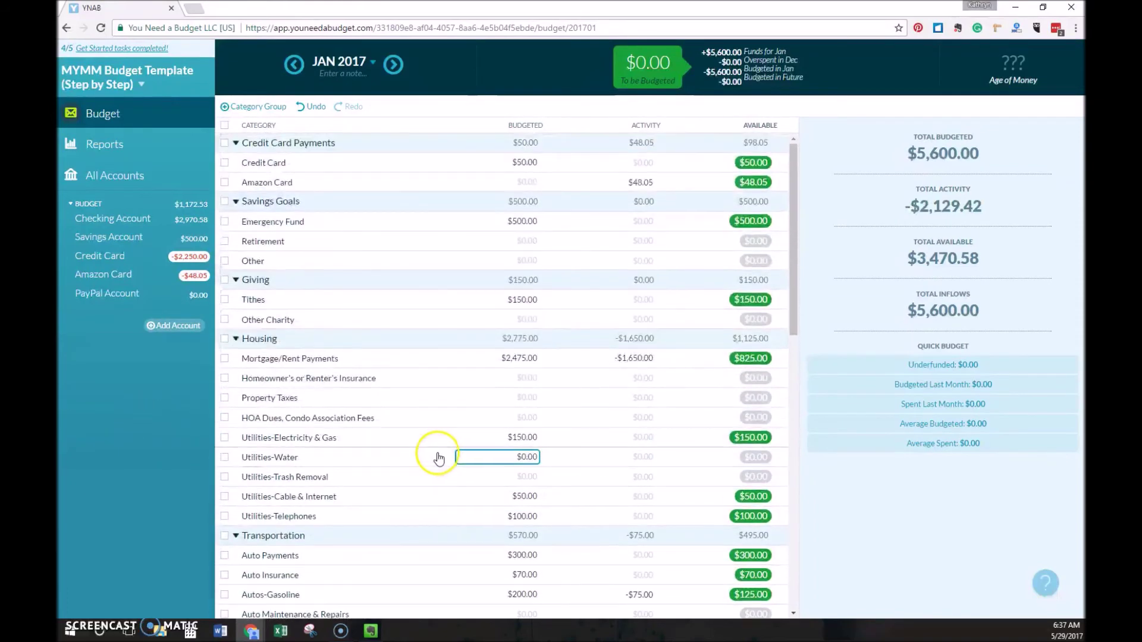
{"action": "left_click", "coordinate": [368, 371]}
{"action": "left_click", "coordinate": [294, 221]}
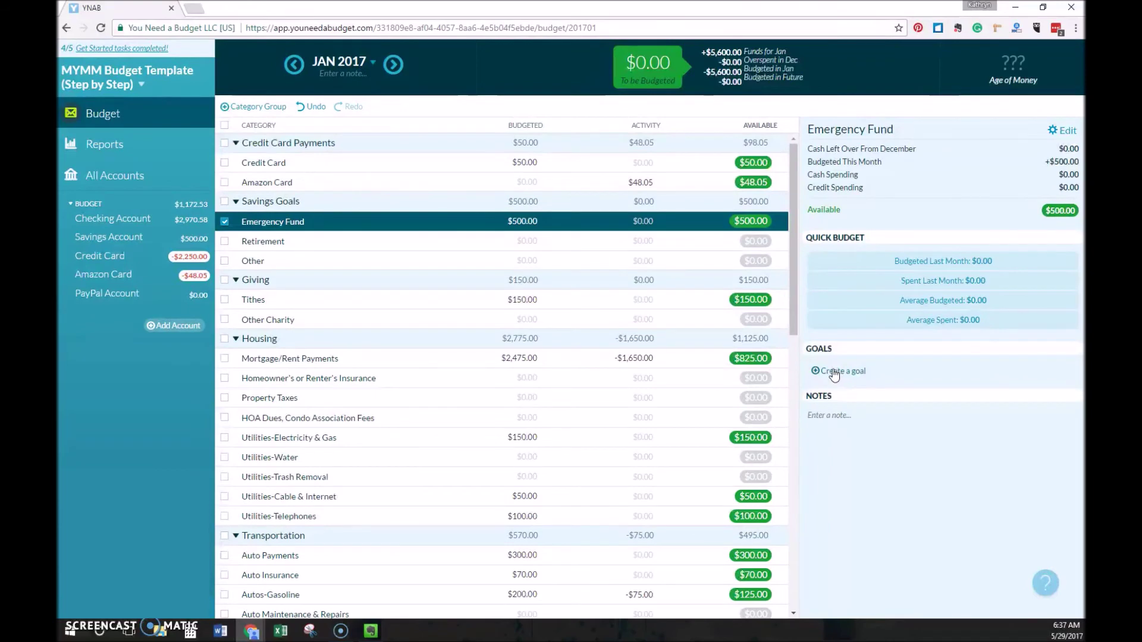
{"action": "left_click", "coordinate": [224, 222]}
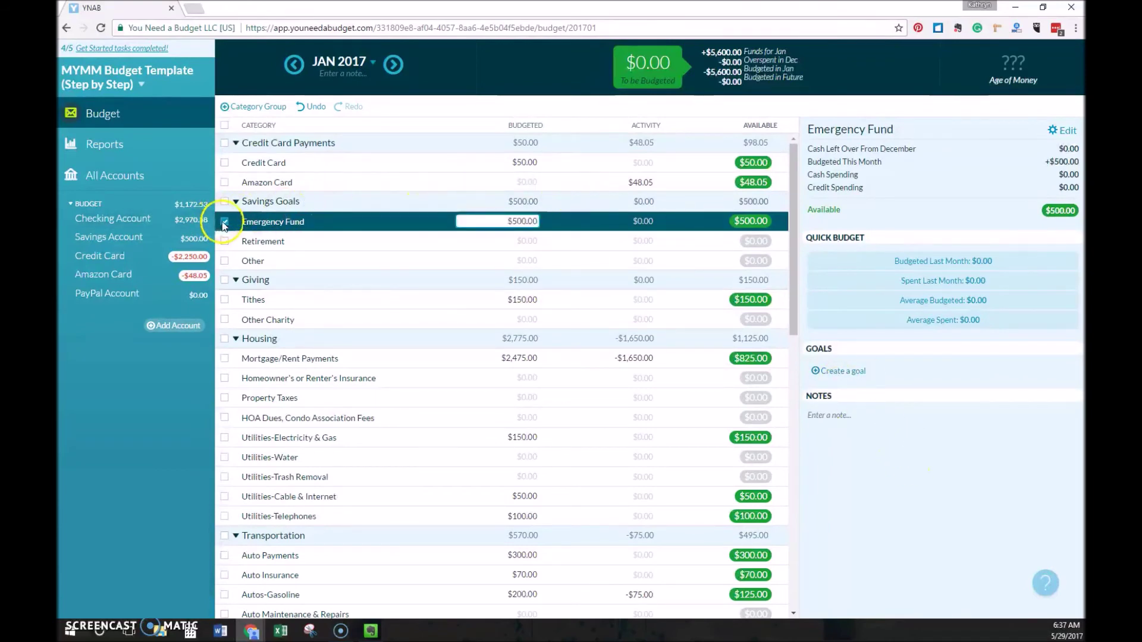
{"action": "left_click", "coordinate": [154, 450]}
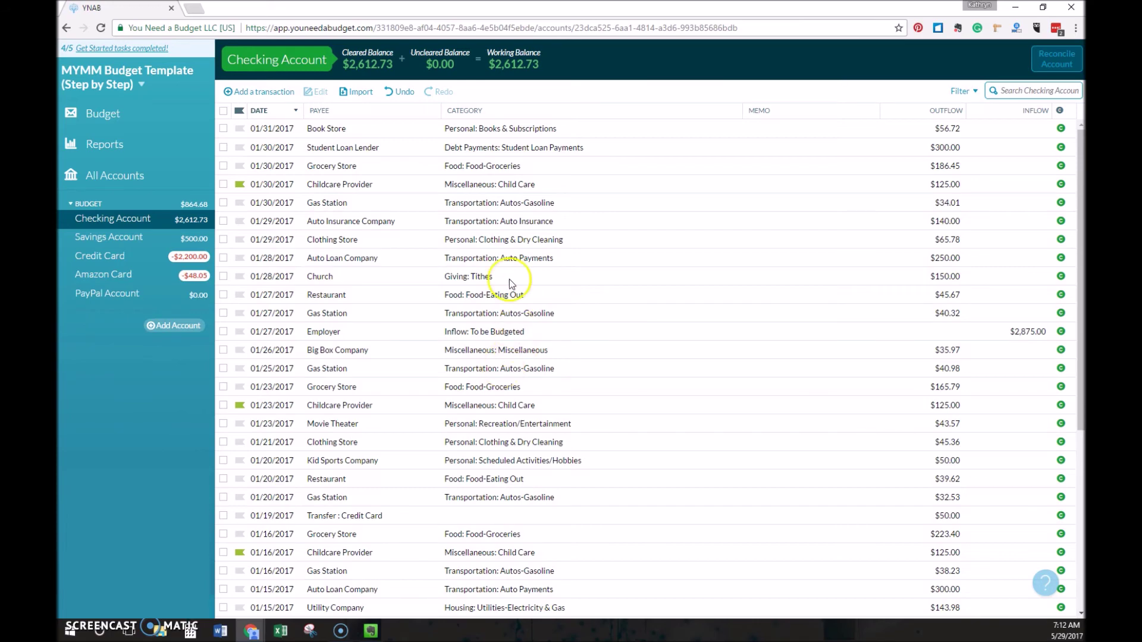
- Scroll through the January Checking Account transactions, then return to the monthly budget
{"action": "scroll", "coordinate": [520, 306], "scroll_direction": "down", "scroll_amount": 1}
{"action": "scroll", "coordinate": [517, 568], "scroll_direction": "down", "scroll_amount": 1}
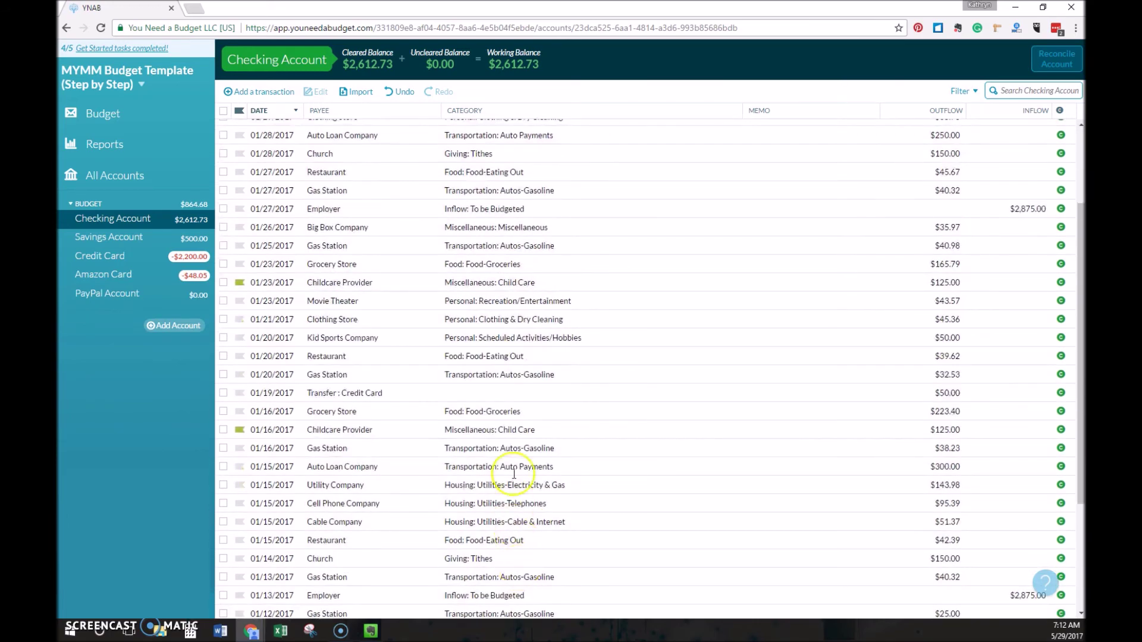
{"action": "scroll", "coordinate": [484, 391], "scroll_direction": "down", "scroll_amount": 2}
{"action": "scroll", "coordinate": [473, 393], "scroll_direction": "up", "scroll_amount": 4}
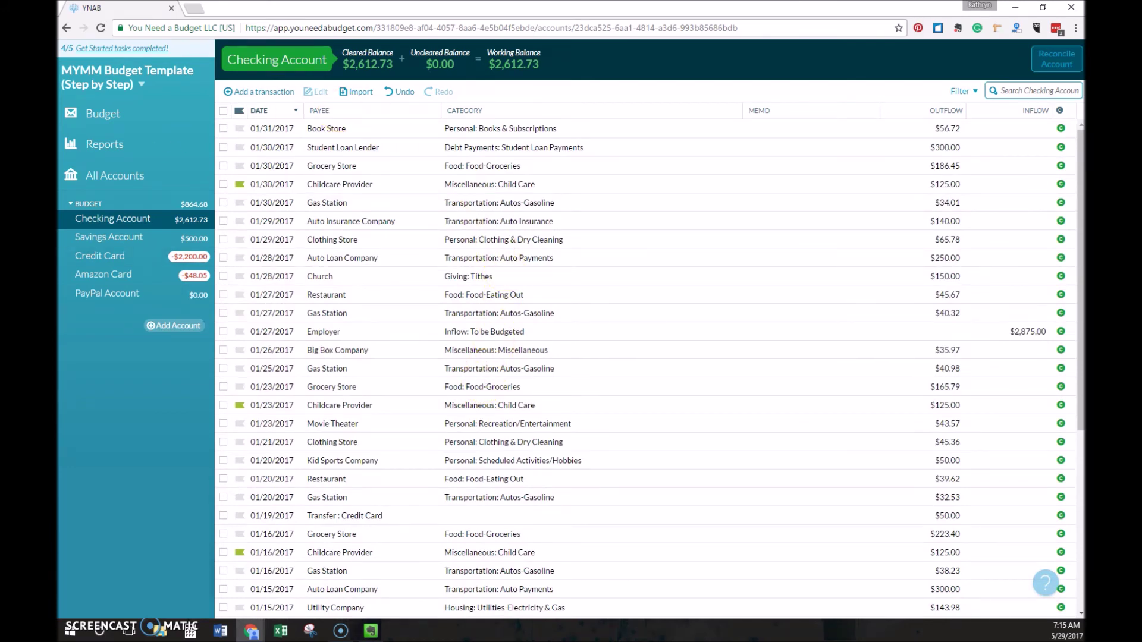
{"action": "left_click", "coordinate": [123, 118]}
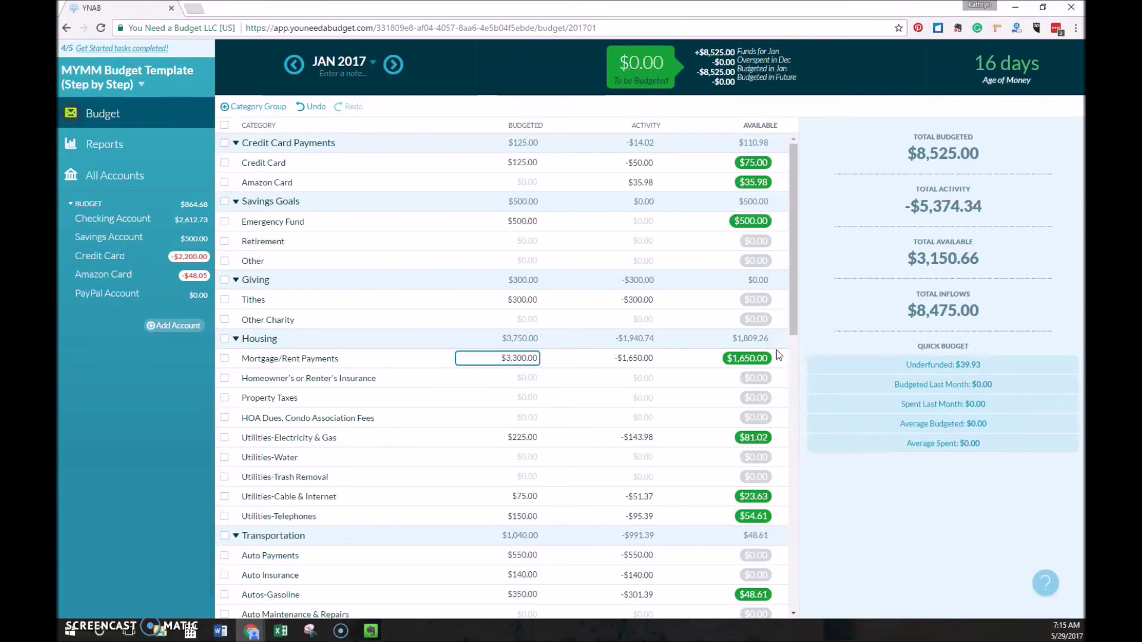
- Scroll down to the Personal group and select the overspent Clothing & Dry Cleaning category
{"action": "left_click", "coordinate": [775, 349]}
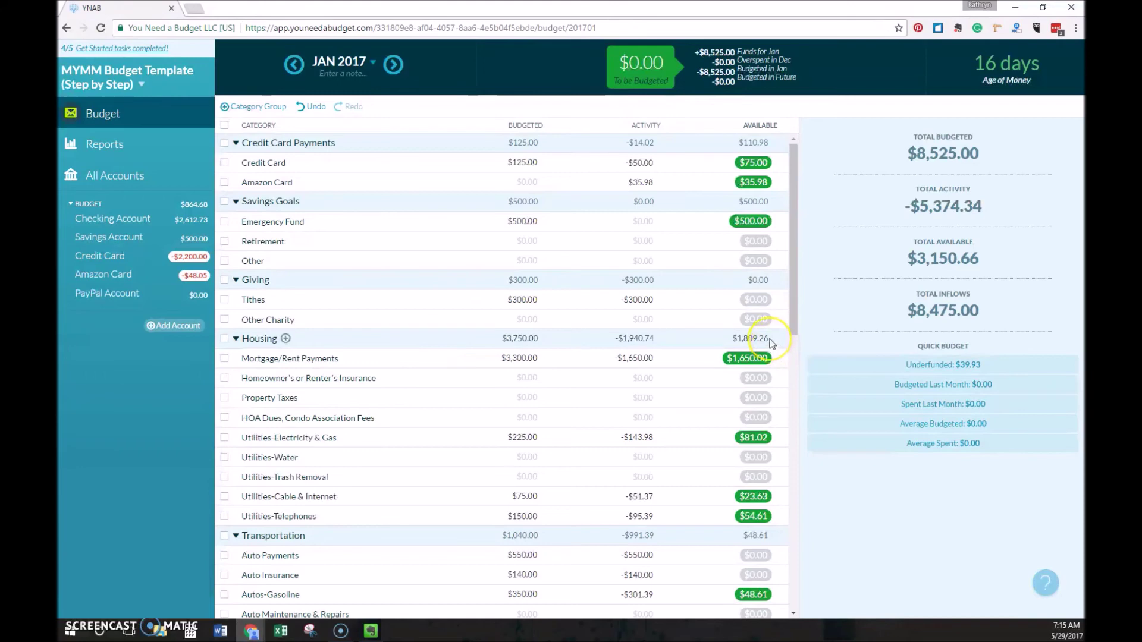
{"action": "scroll", "coordinate": [770, 347], "scroll_direction": "down", "scroll_amount": 6}
{"action": "scroll", "coordinate": [769, 348], "scroll_direction": "down", "scroll_amount": 5}
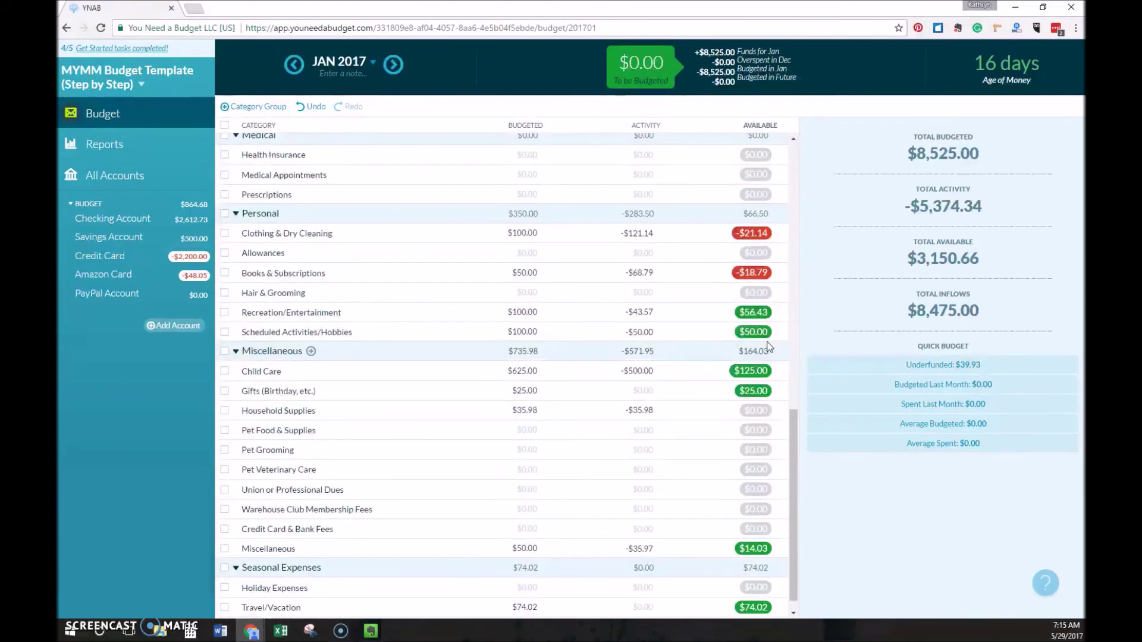
{"action": "left_click", "coordinate": [759, 234]}
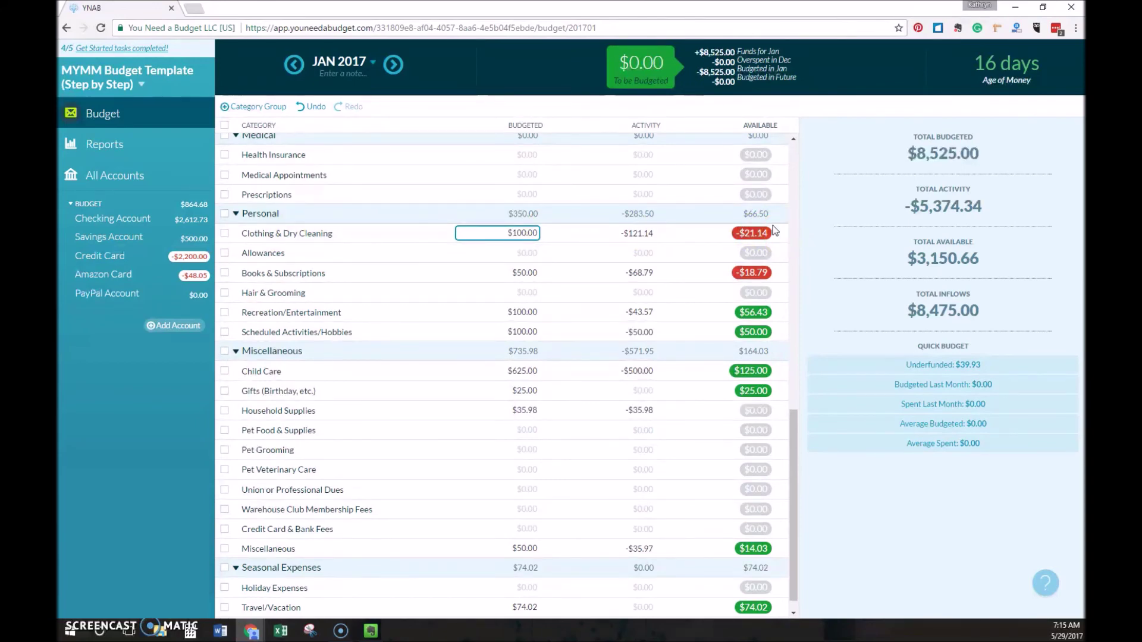
{"action": "left_click", "coordinate": [770, 224]}
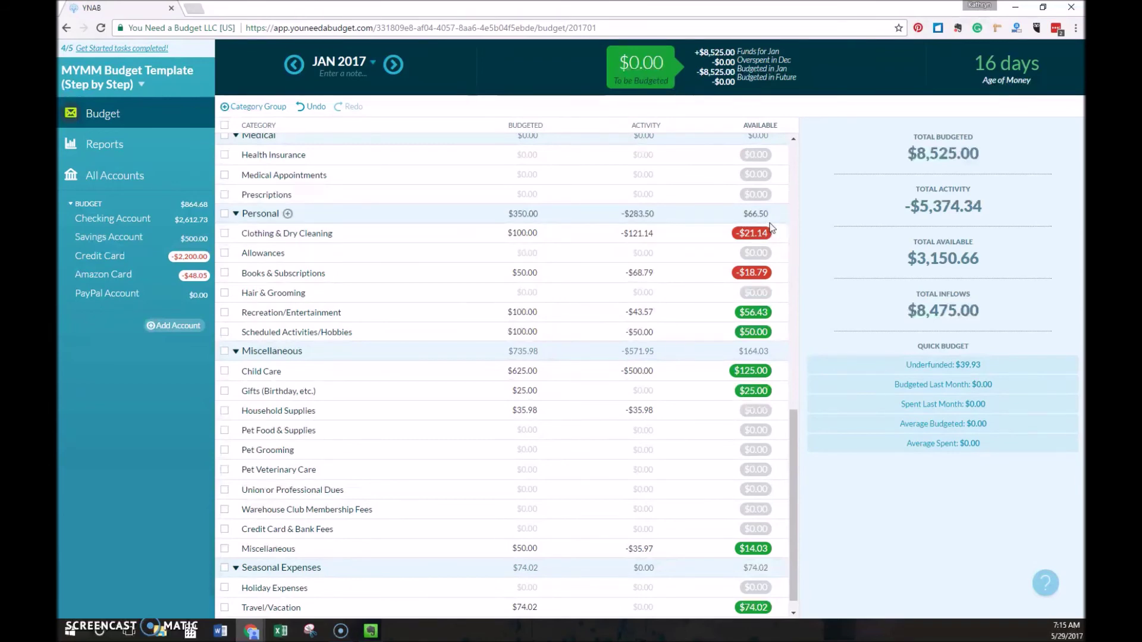
- Budget $121.14 for Clothing & Dry Cleaning and $68.79 for Books & Subscriptions
{"action": "left_click", "coordinate": [521, 234]}
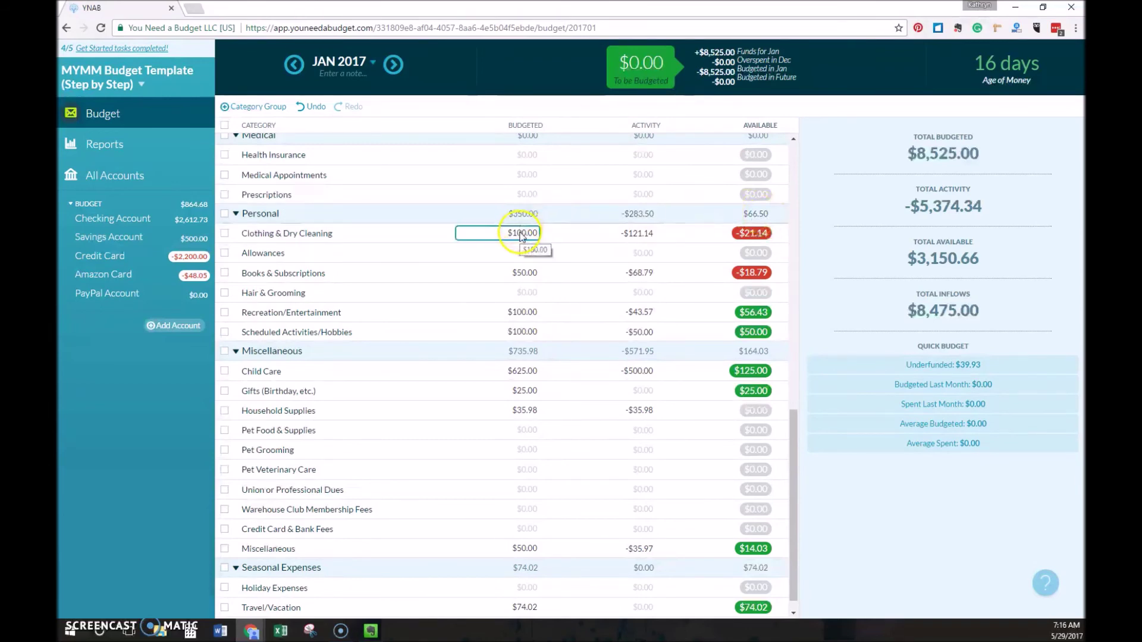
{"action": "type", "text": "121"}
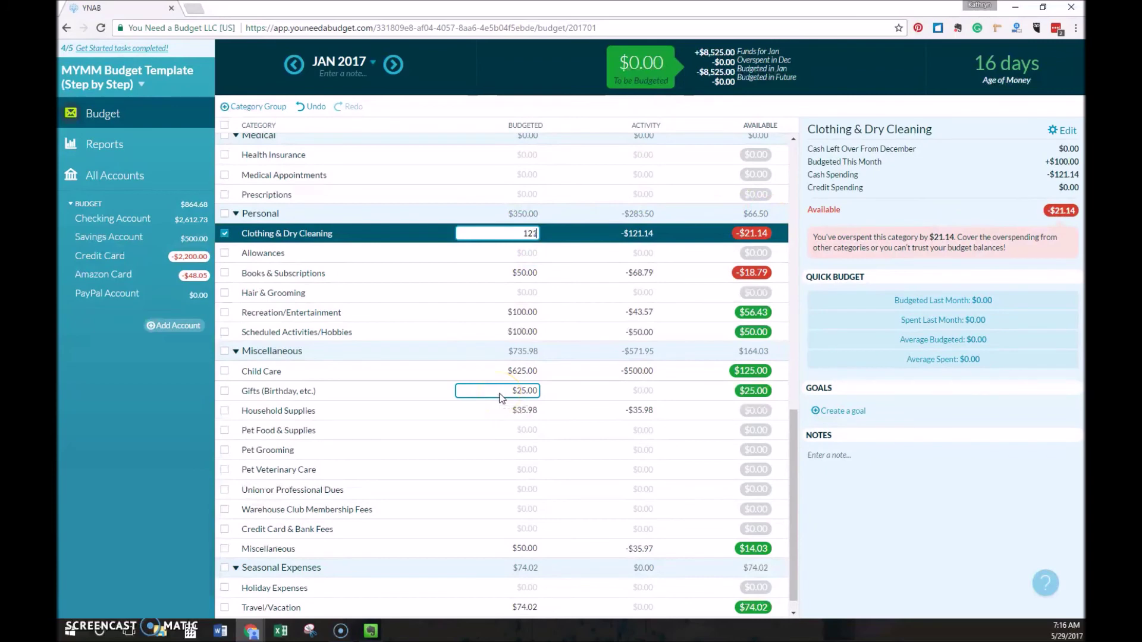
{"action": "type", "text": ".14"}
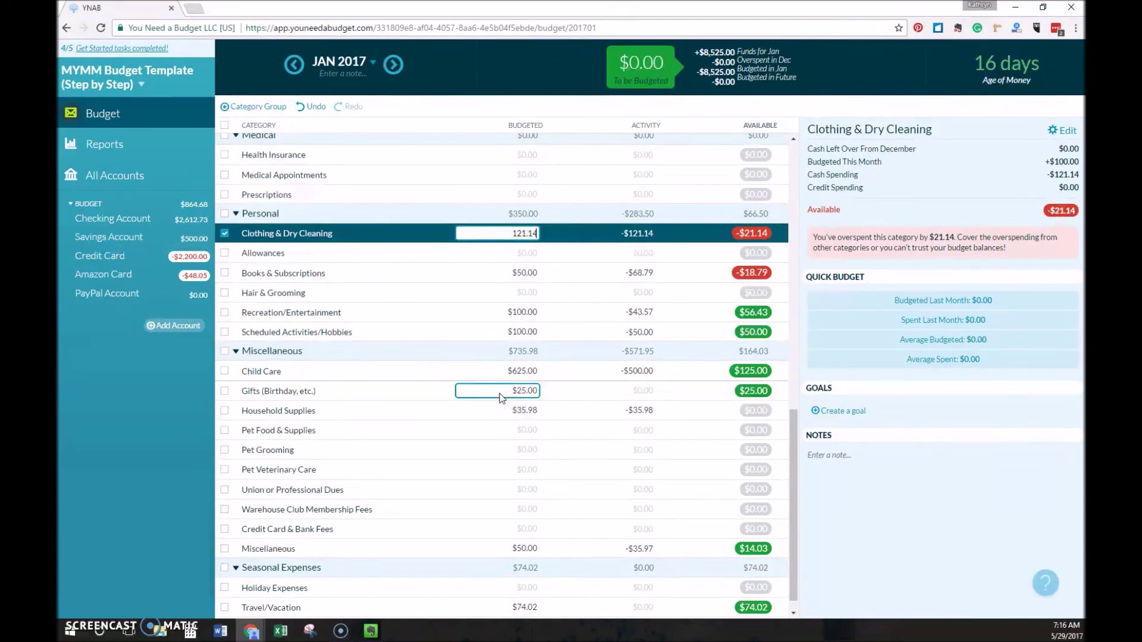
{"action": "left_click", "coordinate": [500, 274]}
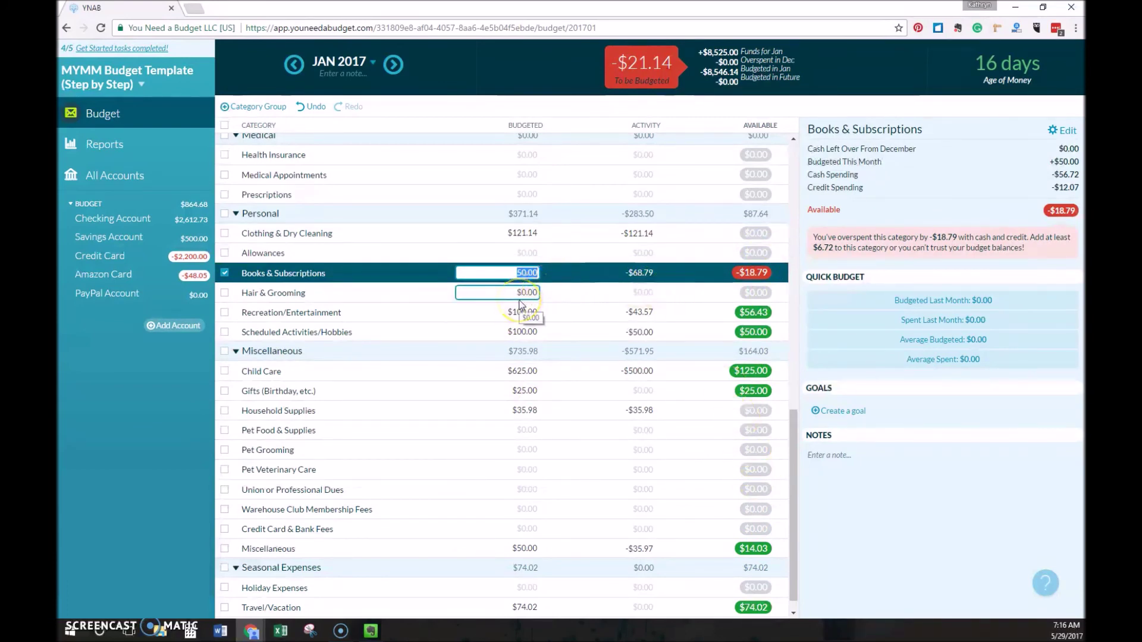
{"action": "type", "text": "68.79"}
{"action": "key", "text": "Return"}
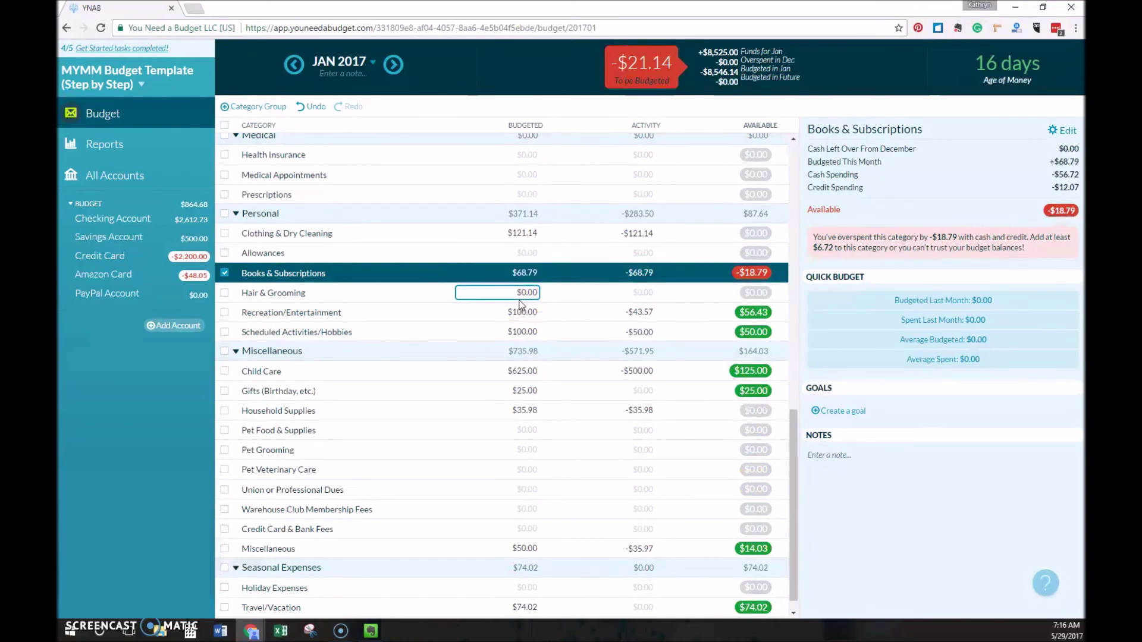
{"action": "left_click", "coordinate": [416, 278]}
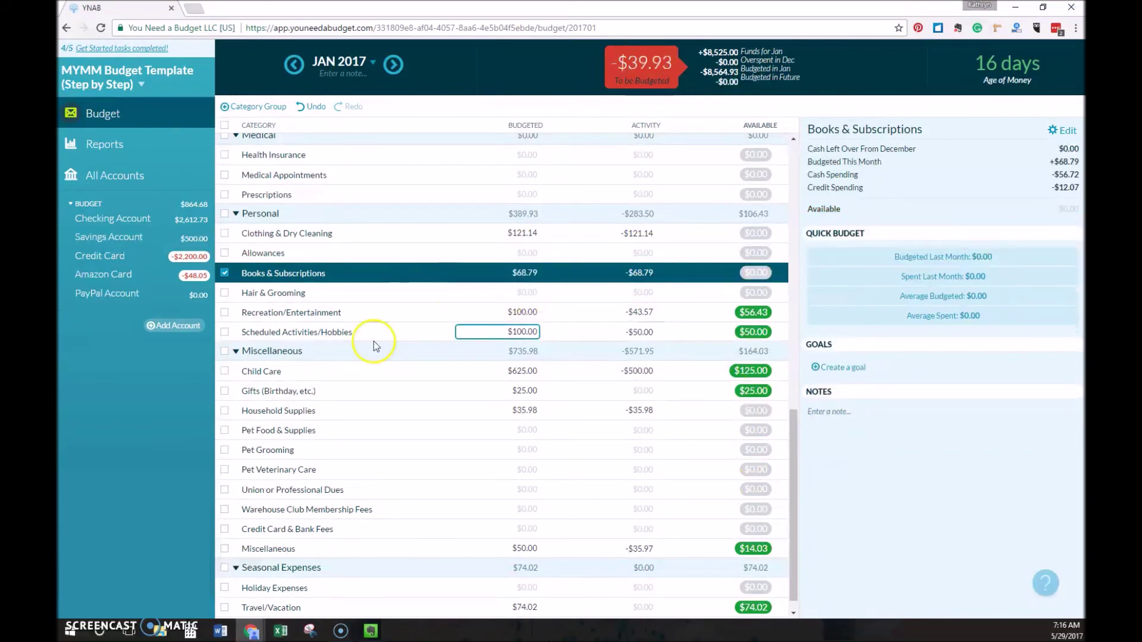
{"action": "left_click", "coordinate": [225, 273]}
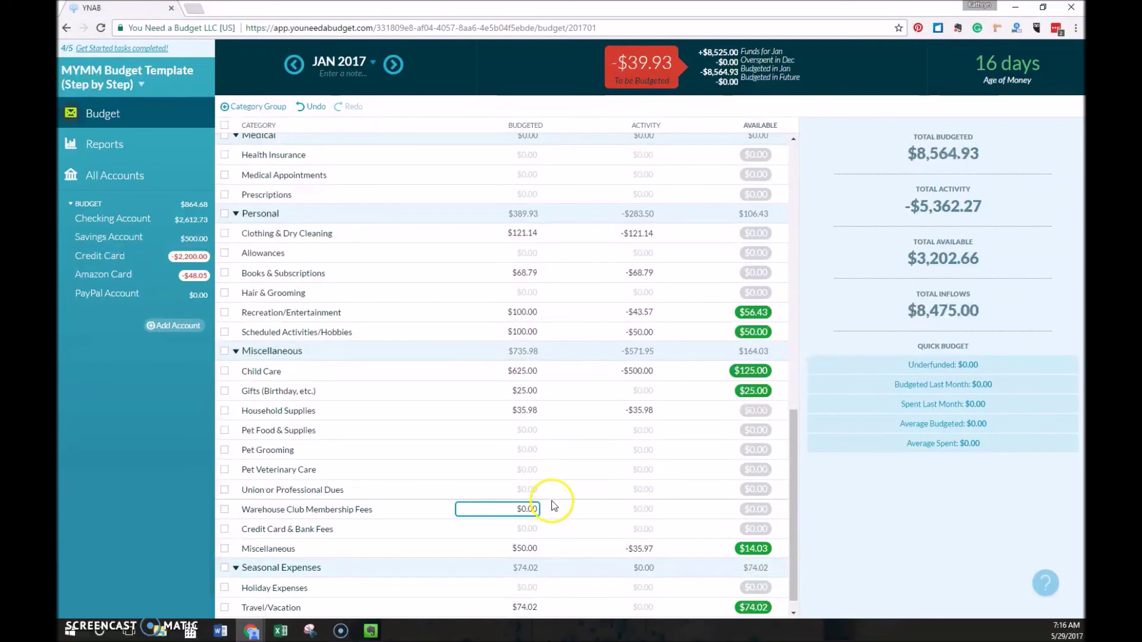
- Lower the Miscellaneous budgeted amount to $35.97
{"action": "scroll", "coordinate": [512, 452], "scroll_direction": "down", "scroll_amount": 1}
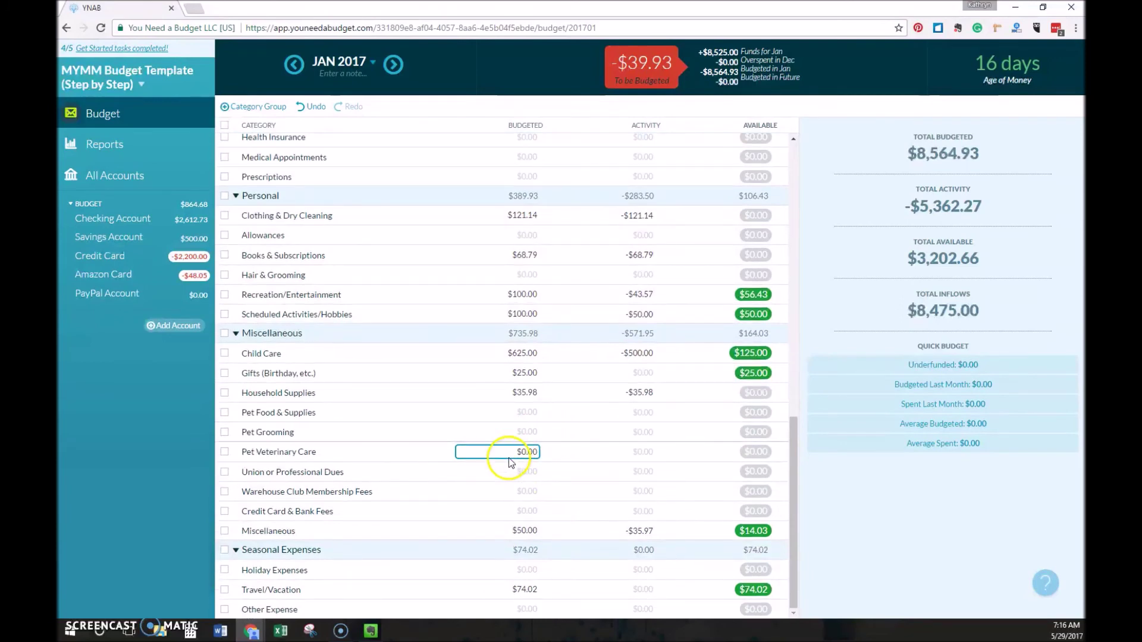
{"action": "left_click", "coordinate": [526, 531]}
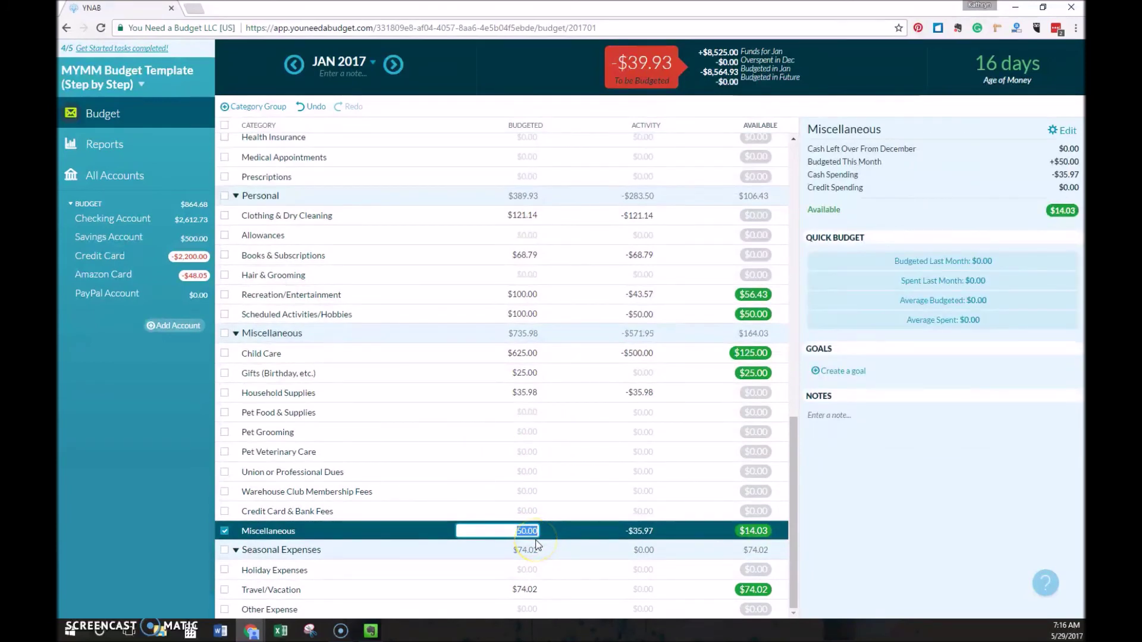
{"action": "type", "text": "35.97"}
{"action": "key", "text": "Return"}
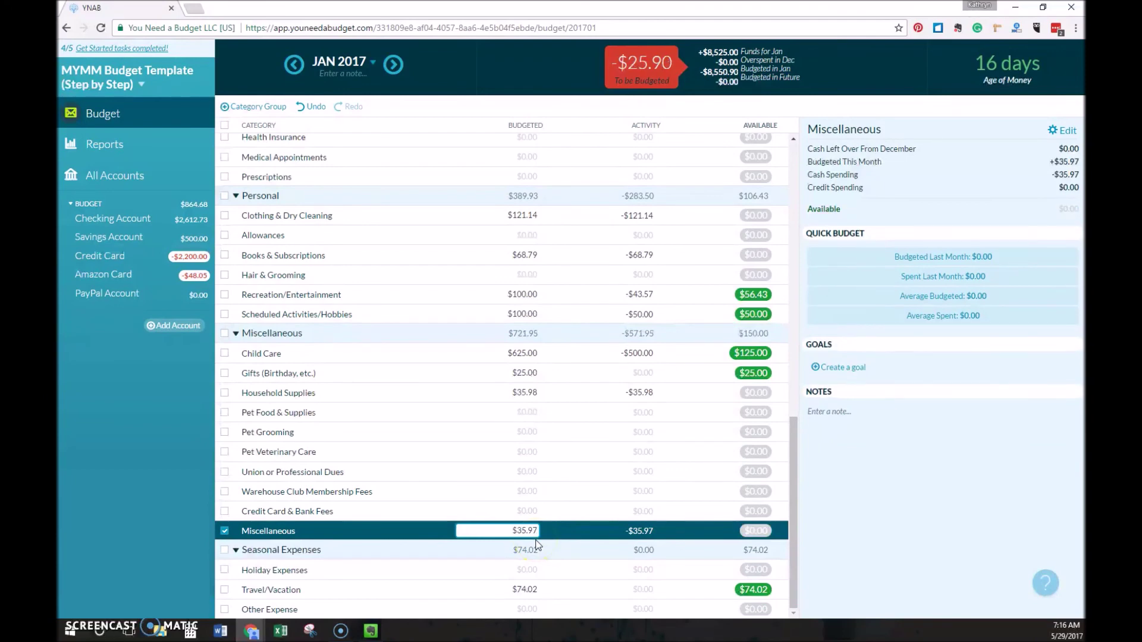
{"action": "left_click", "coordinate": [225, 531]}
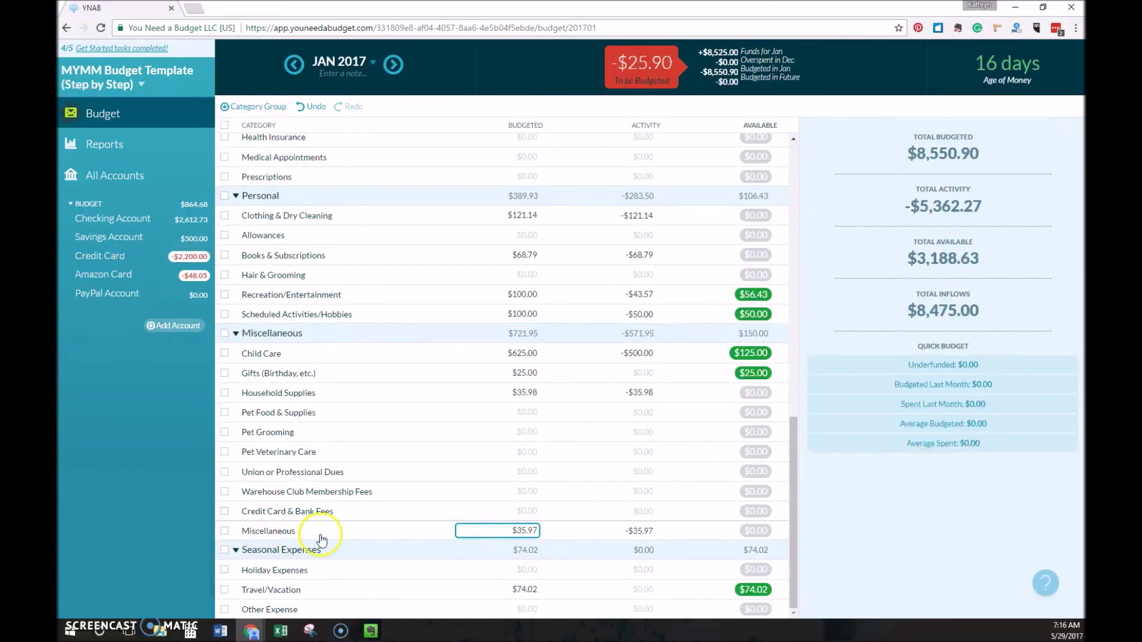
{"action": "key", "text": "Up"}
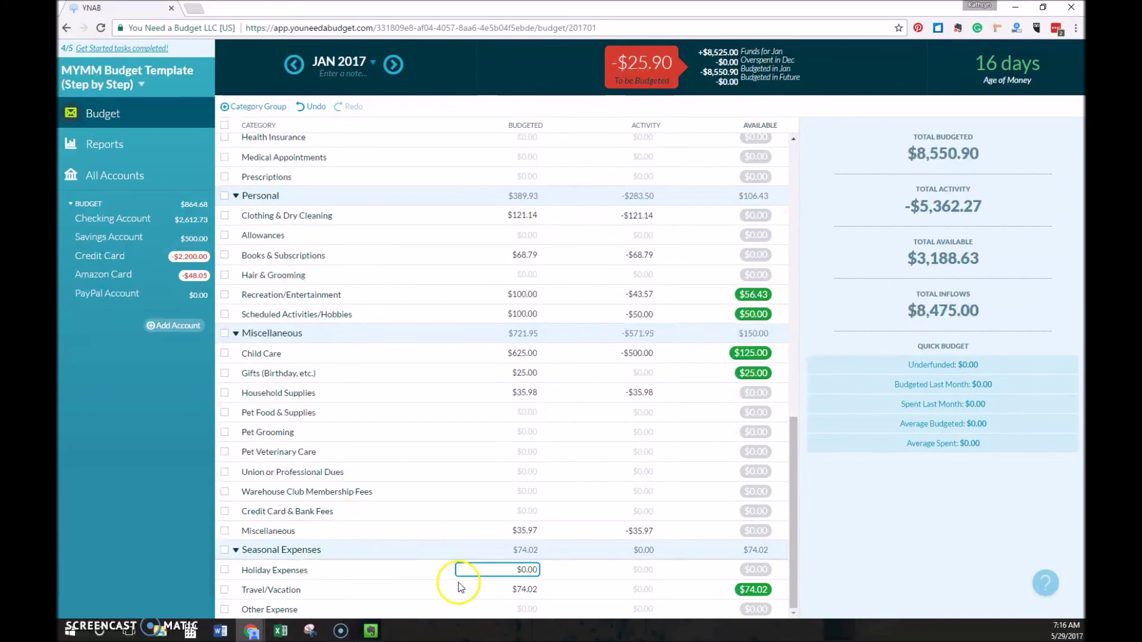
- Change Travel/Vacation's budgeted amount from $74.02 to $48.12
{"action": "left_click", "coordinate": [527, 590]}
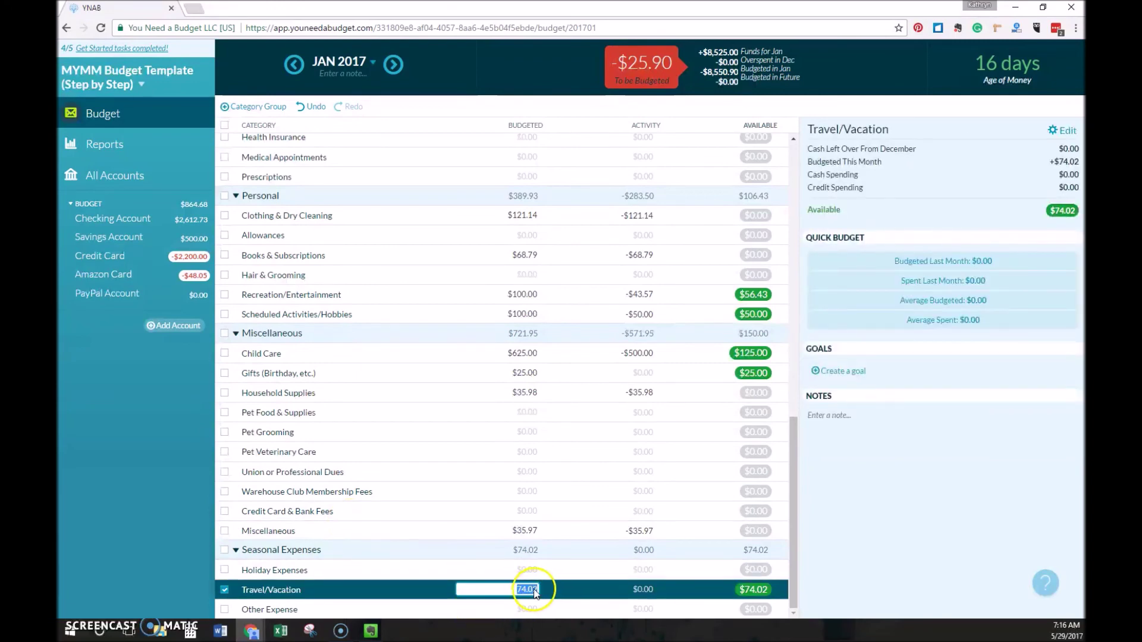
{"action": "left_click", "coordinate": [523, 592]}
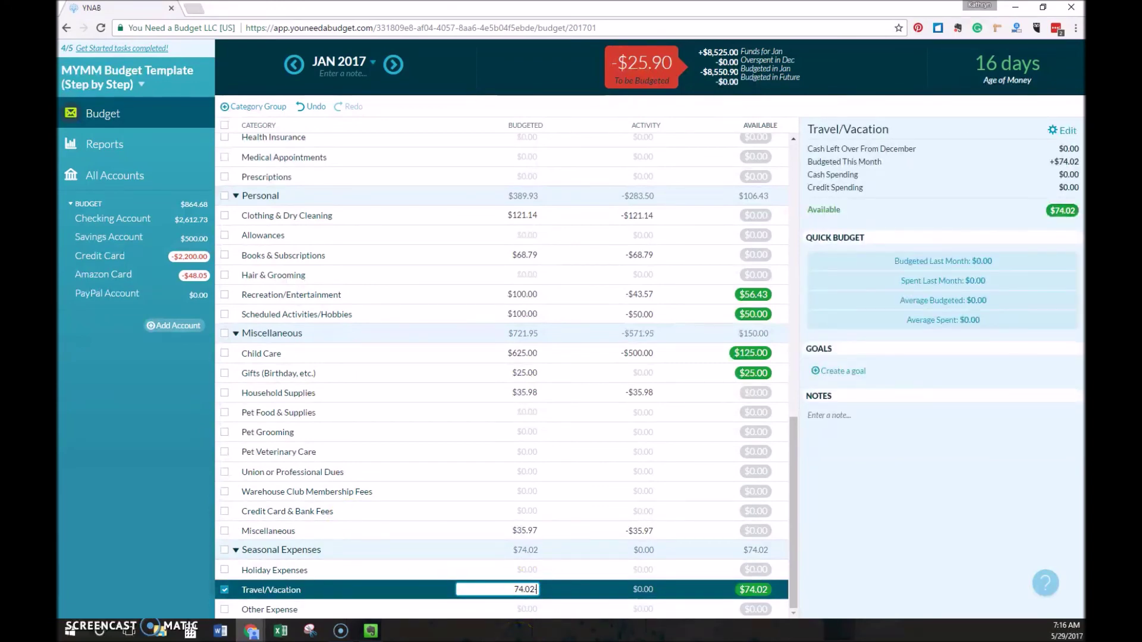
{"action": "key", "text": "BackSpace"}
{"action": "key", "text": "BackSpace"}
{"action": "key", "text": "BackSpace"}
{"action": "key", "text": "BackSpace"}
{"action": "key", "text": "BackSpace"}
{"action": "type", "text": "48.12"}
{"action": "key", "text": "Return"}
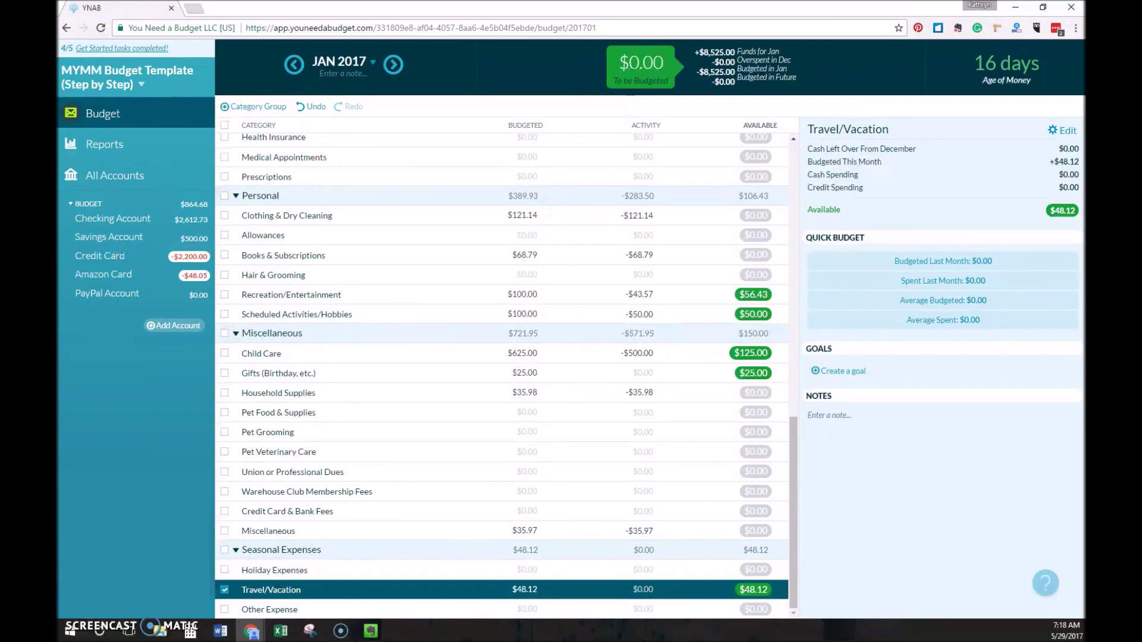
{"action": "left_click", "coordinate": [223, 412]}
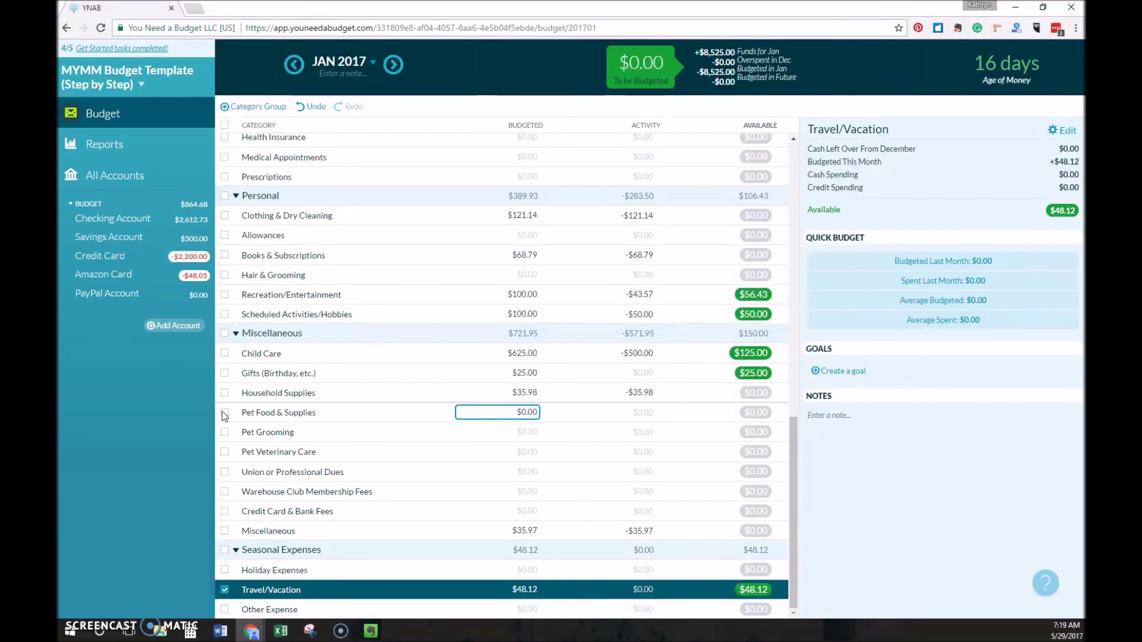
{"action": "left_click", "coordinate": [206, 423]}
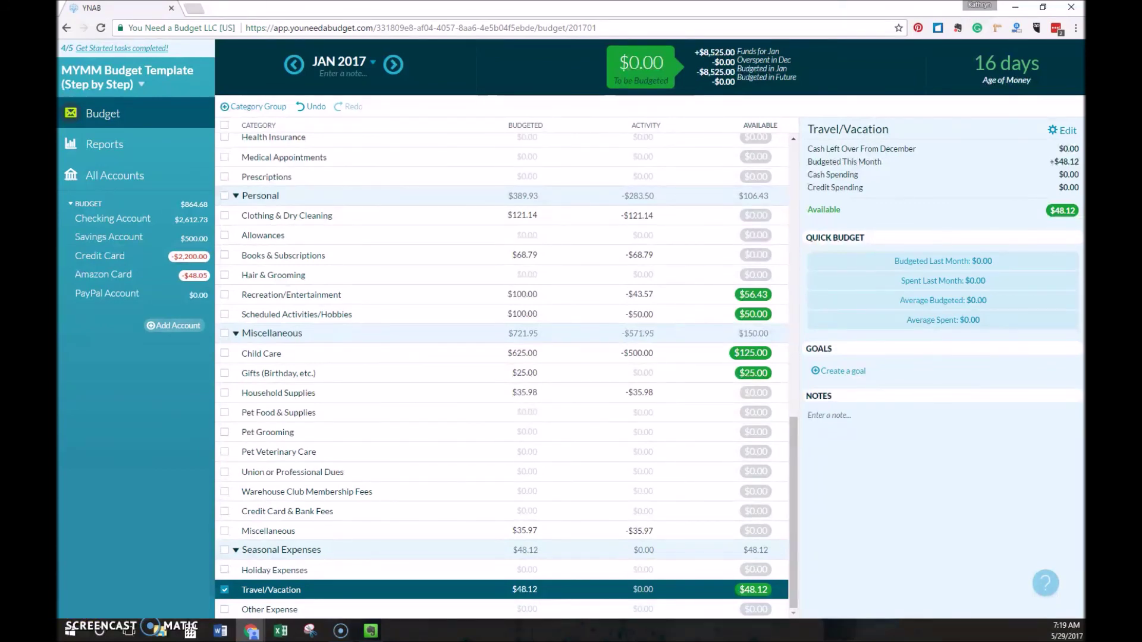